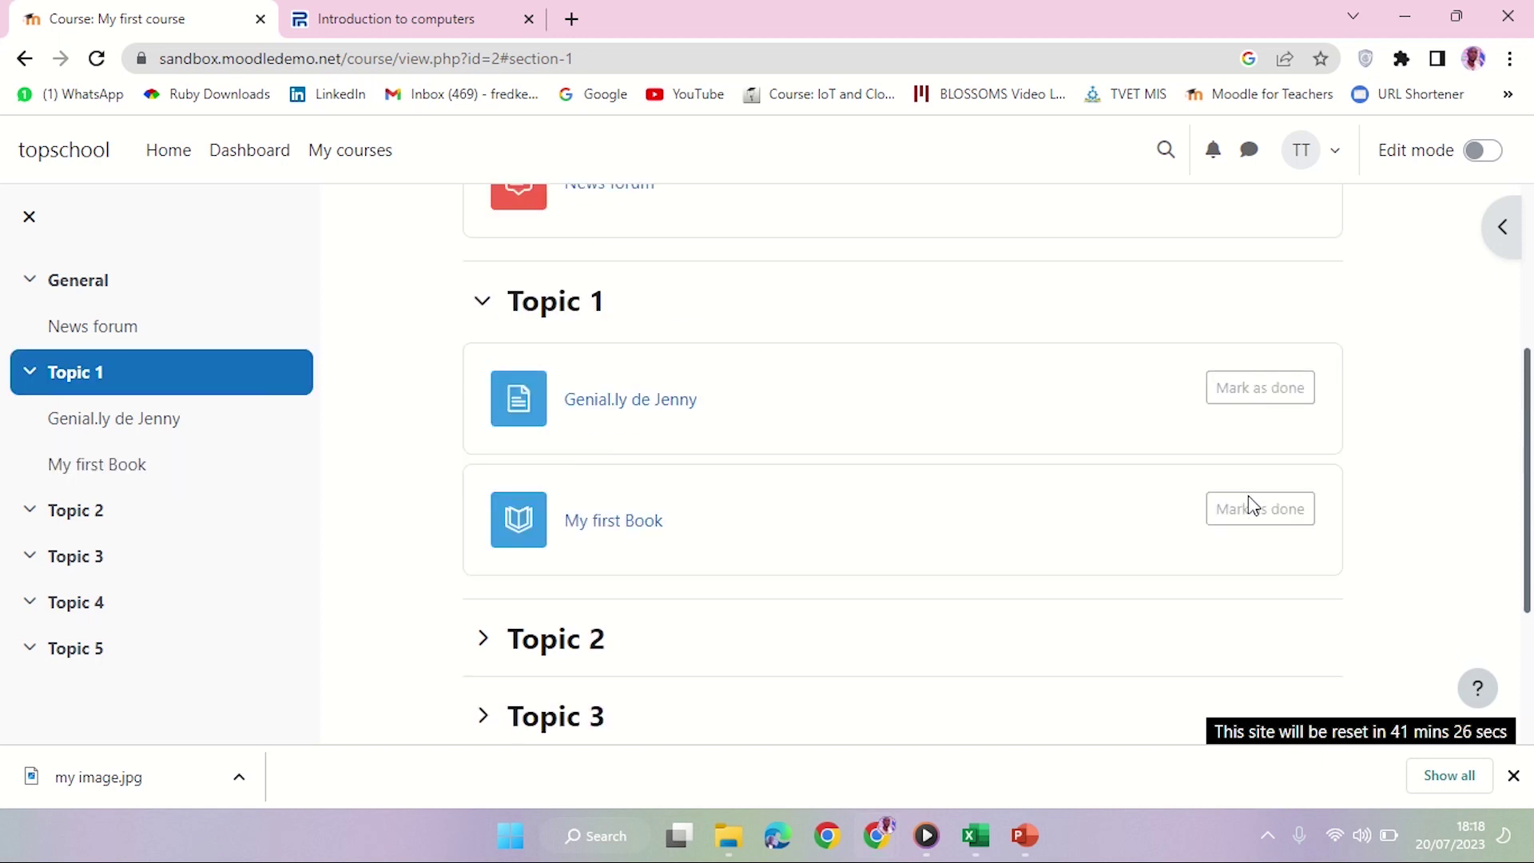
Launch Snipping Tool and snip the course page's topic list
scroll(1117, 557, down, 3)
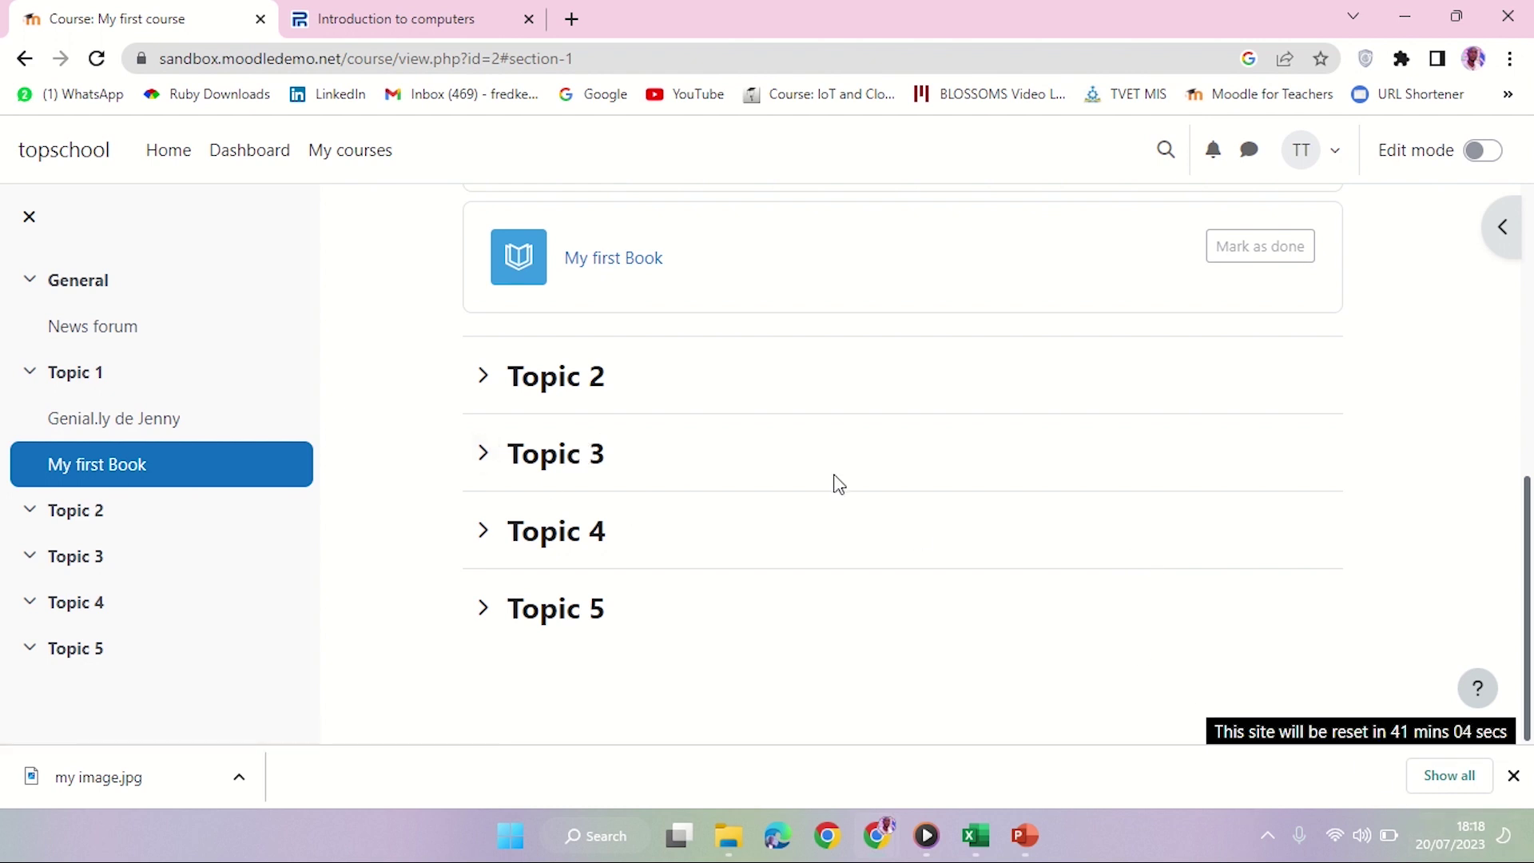
click(592, 832)
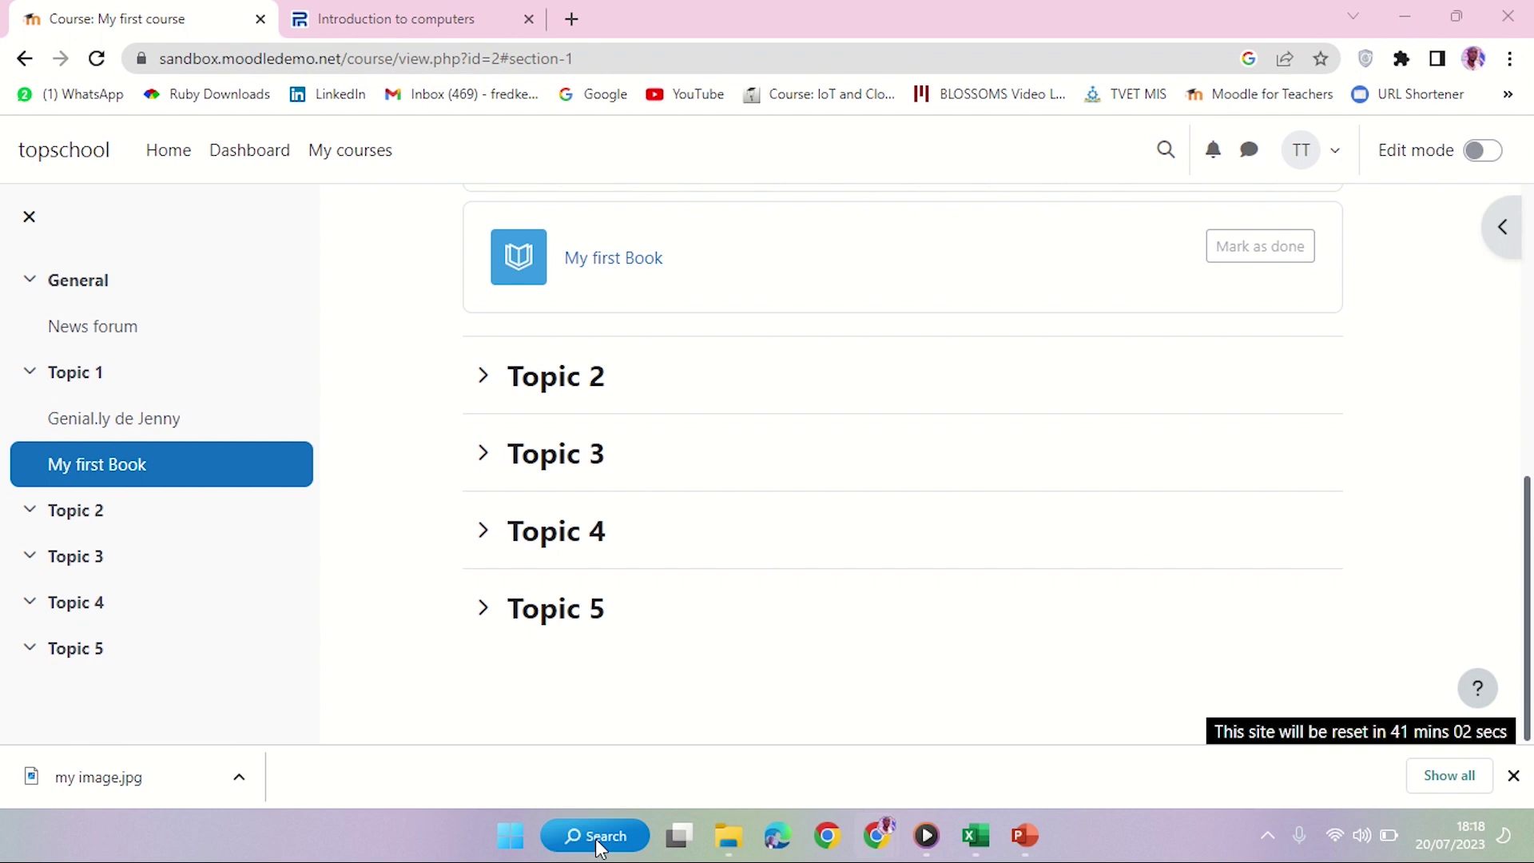
text(snip)
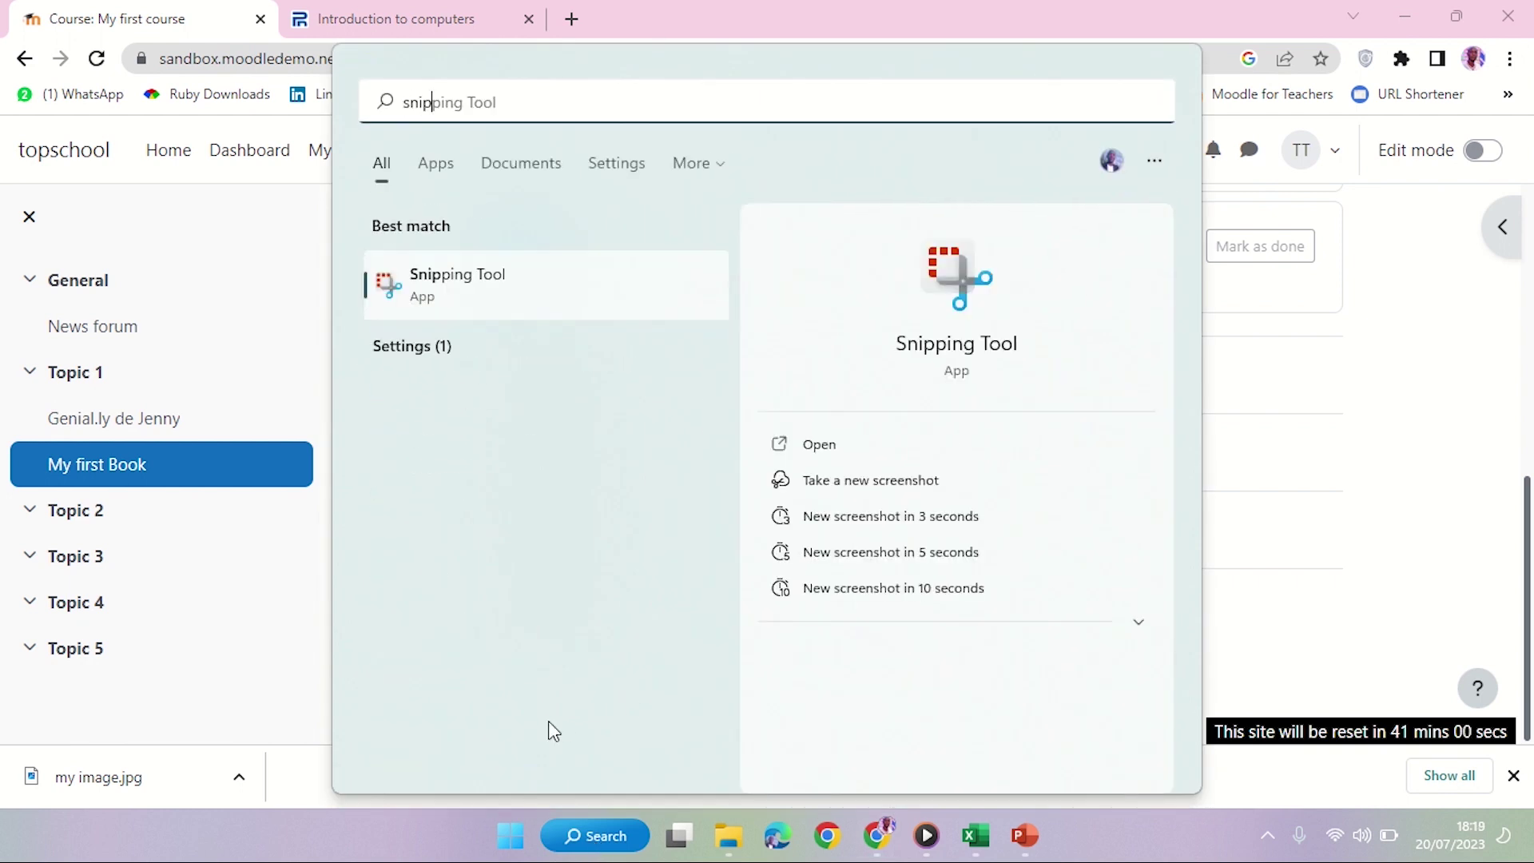
click(496, 297)
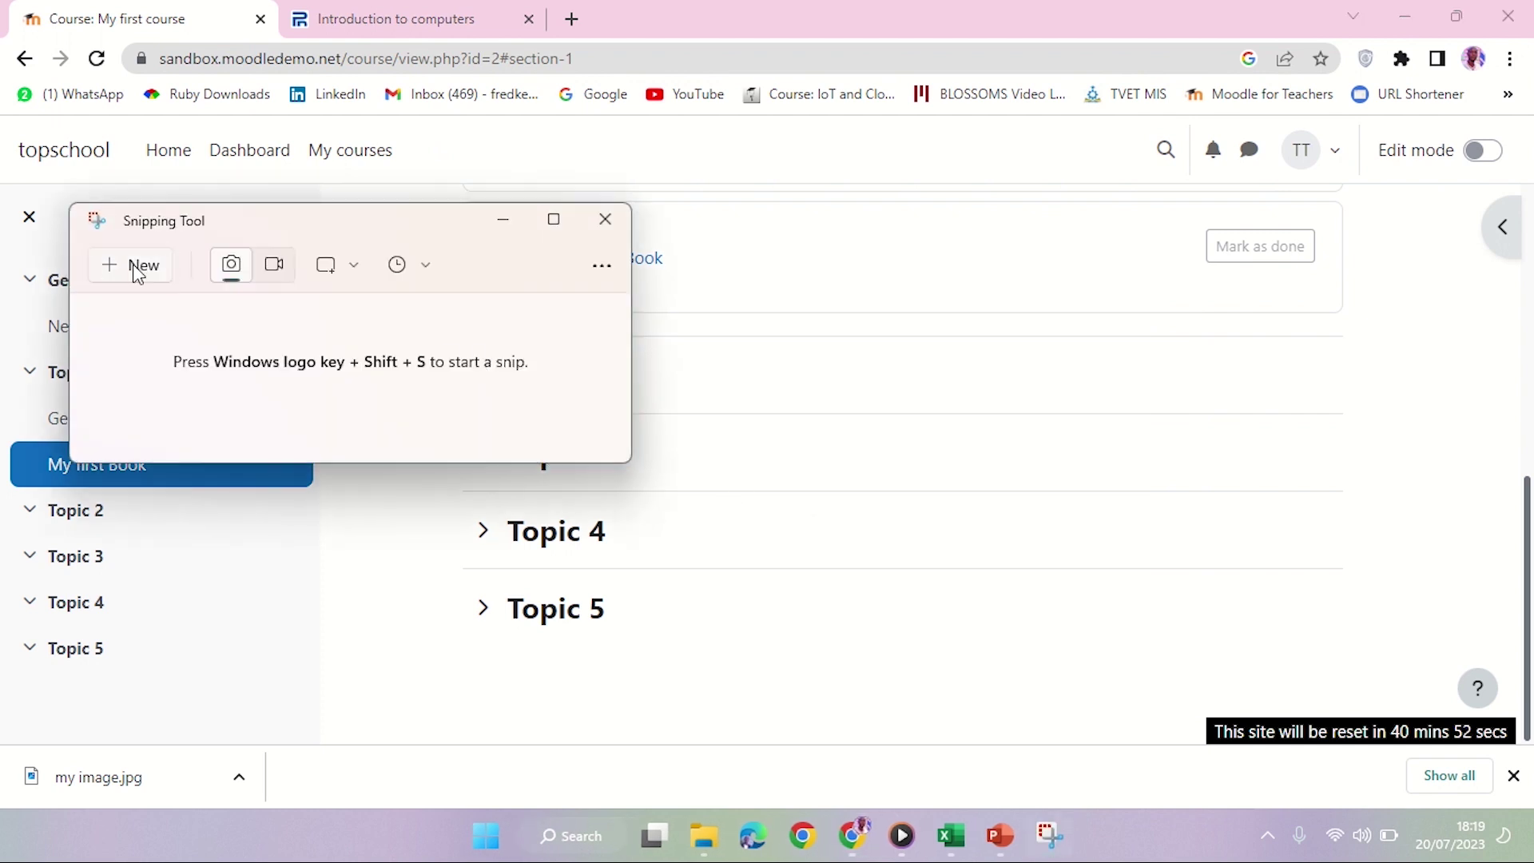
click(133, 264)
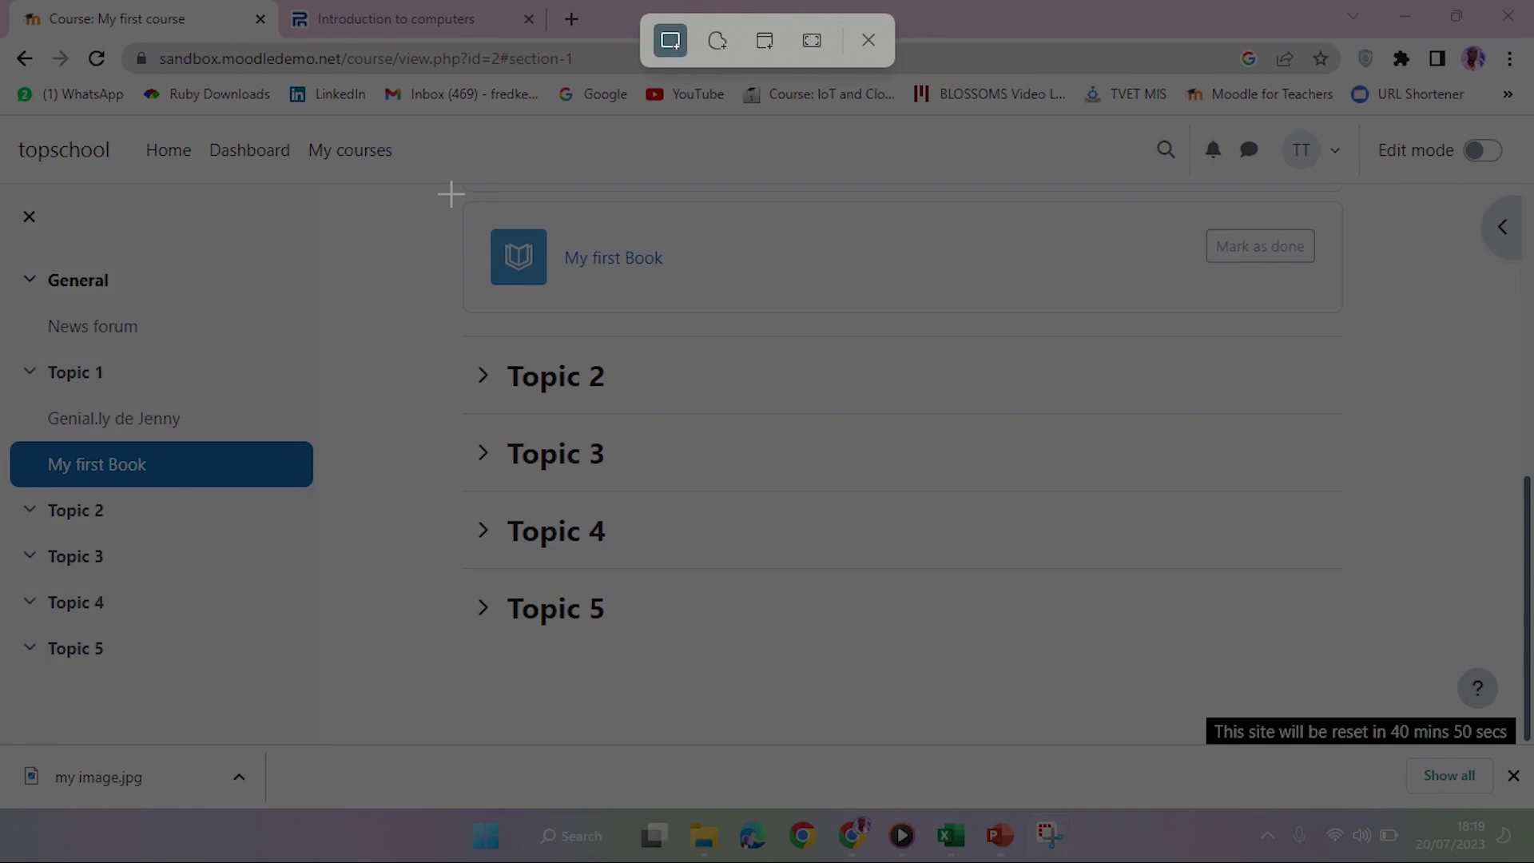
drag(450, 194, 1330, 568)
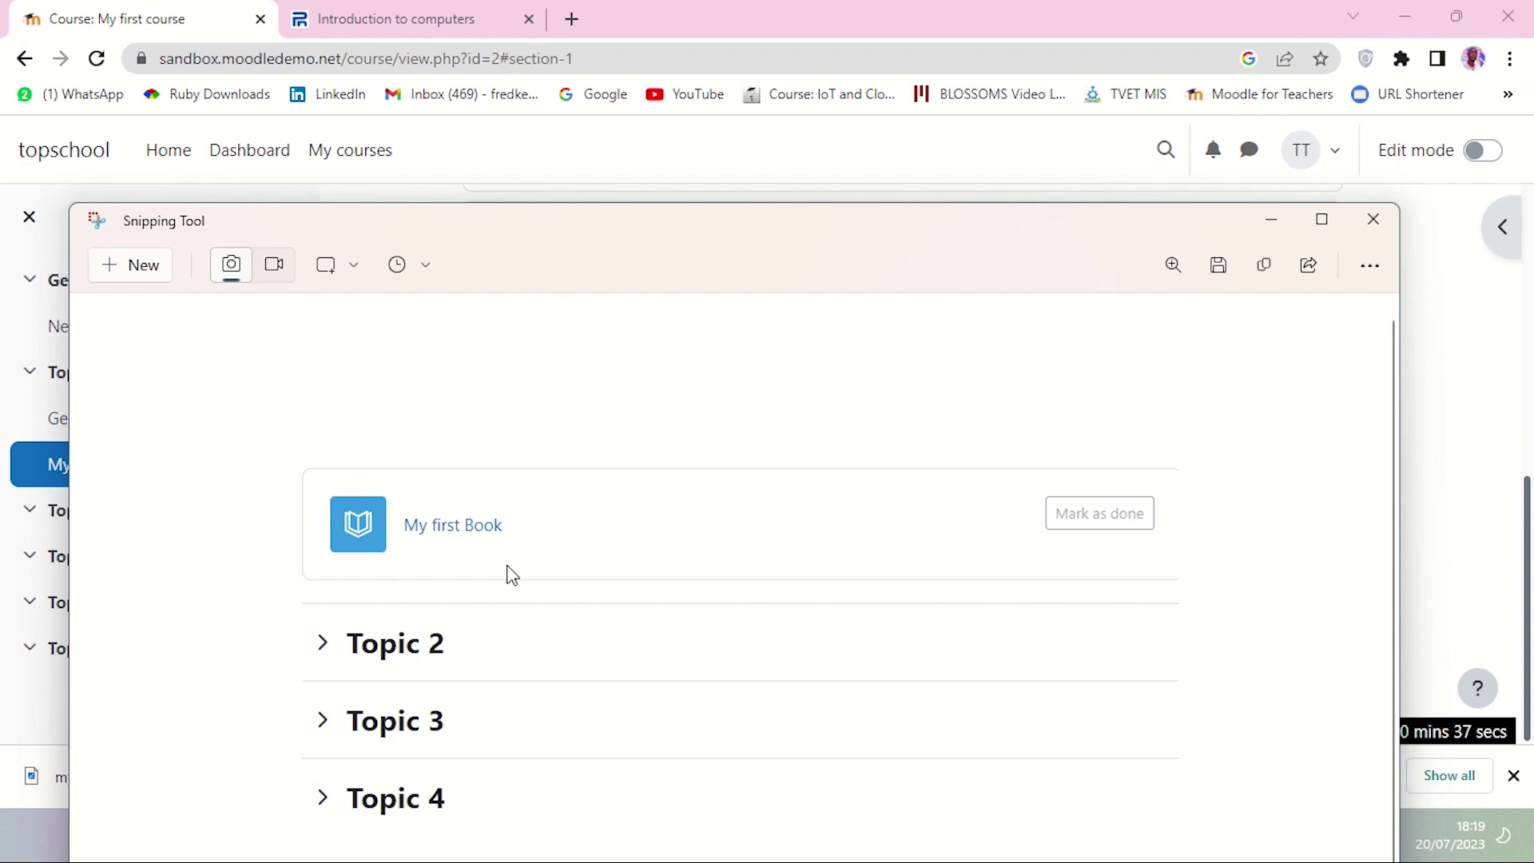
Save the snip as 'Book cover' in the Desktop's Moodle resources videos folder
right_click(513, 575)
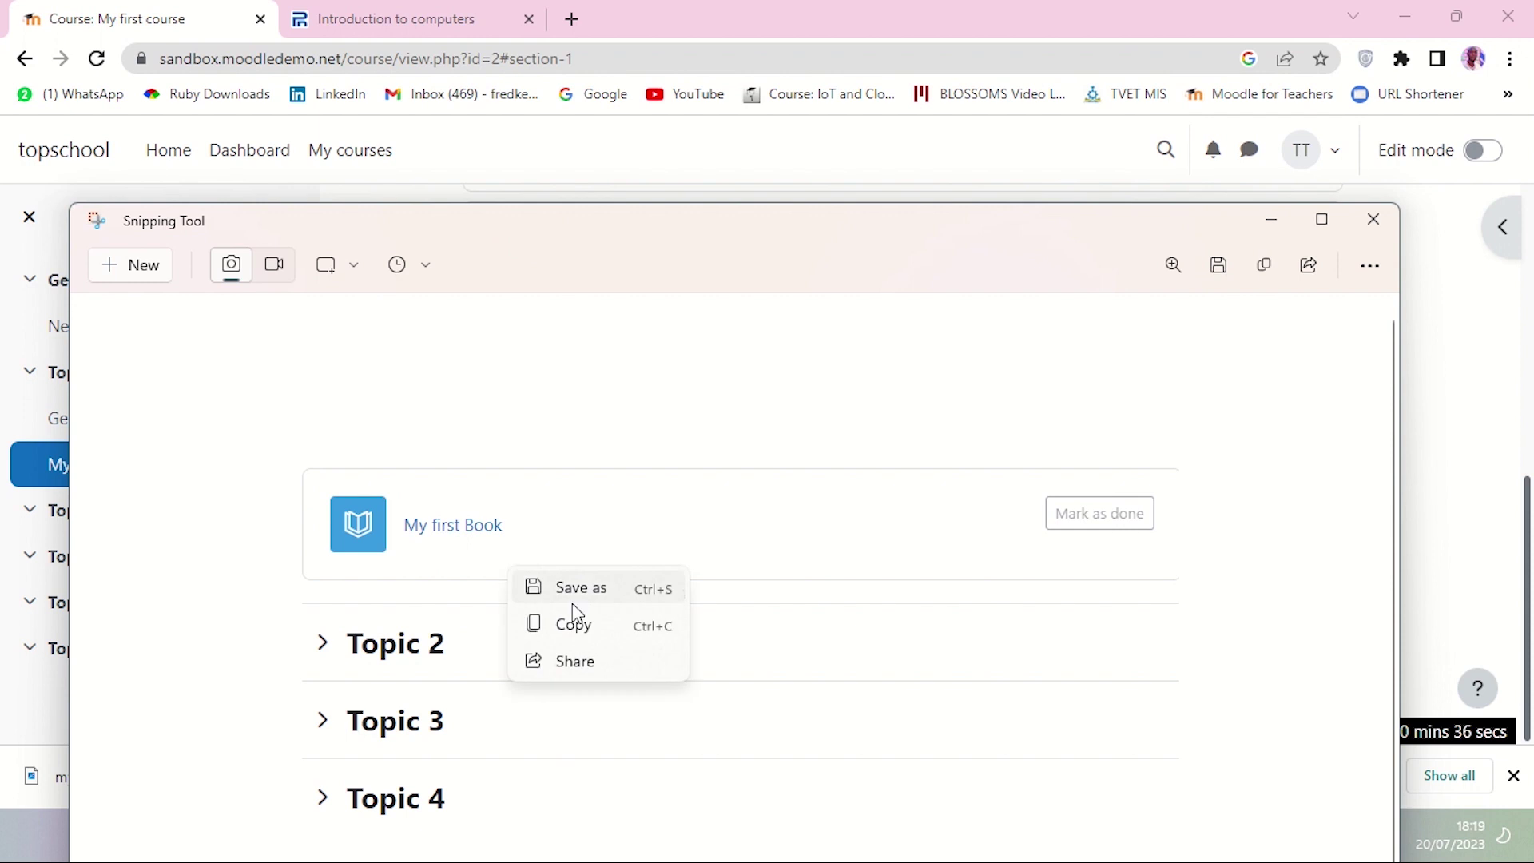
click(583, 601)
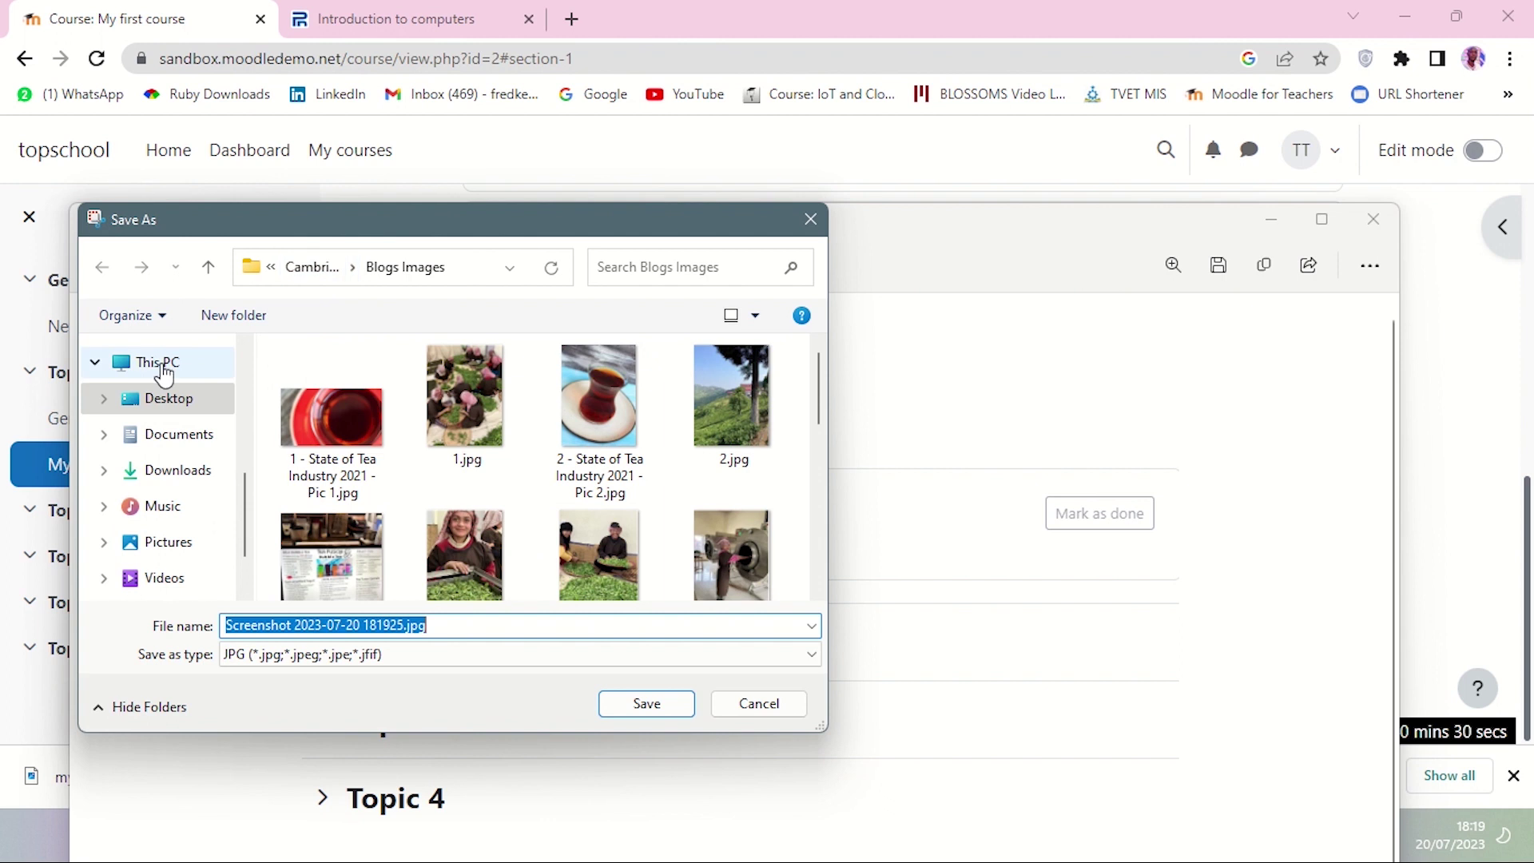
click(160, 398)
scroll(470, 424, down, 5)
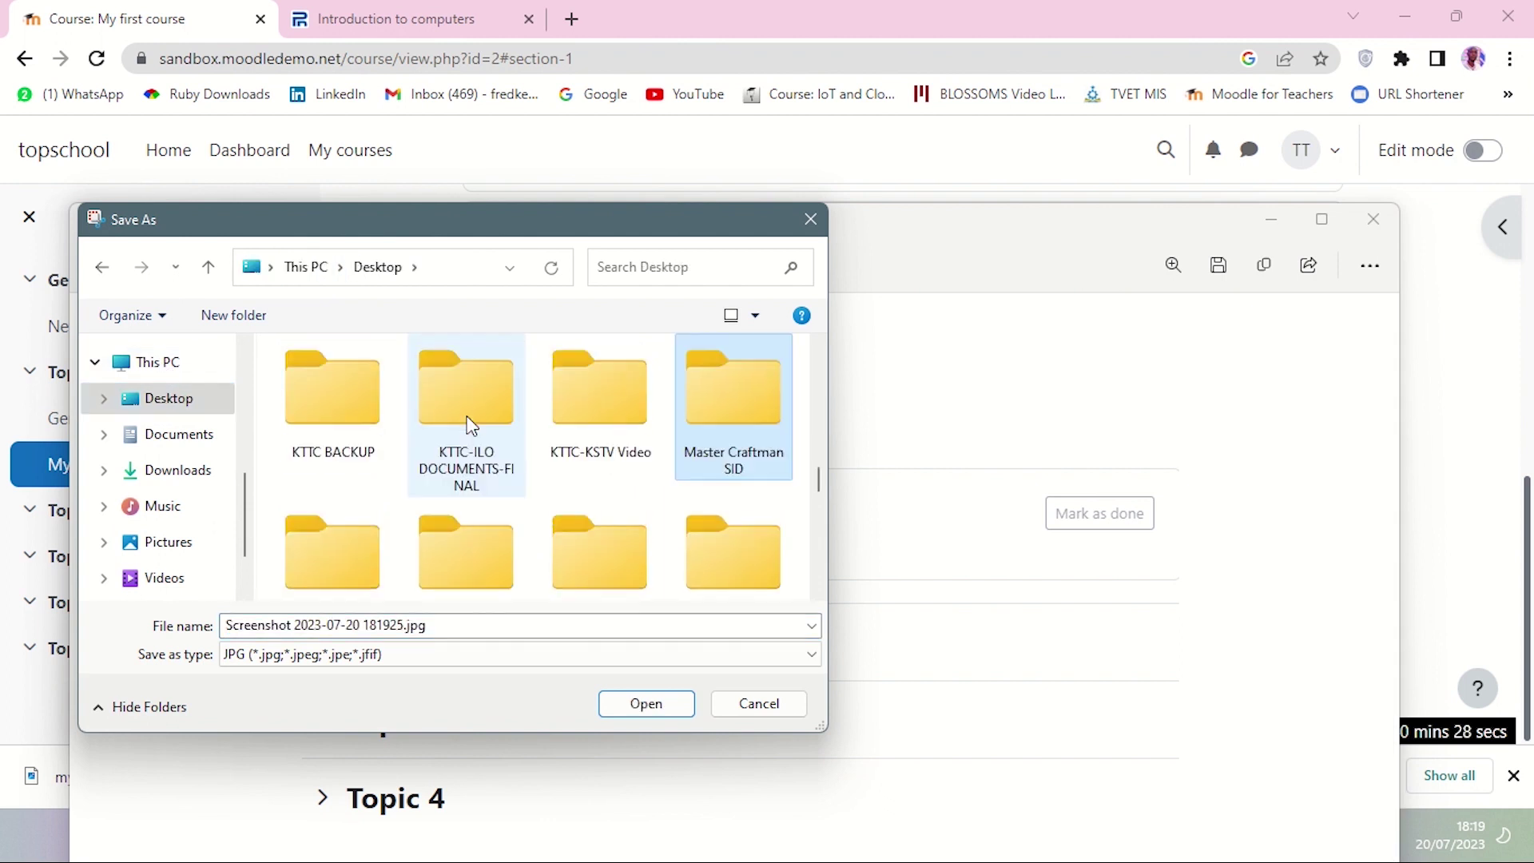
key(Right)
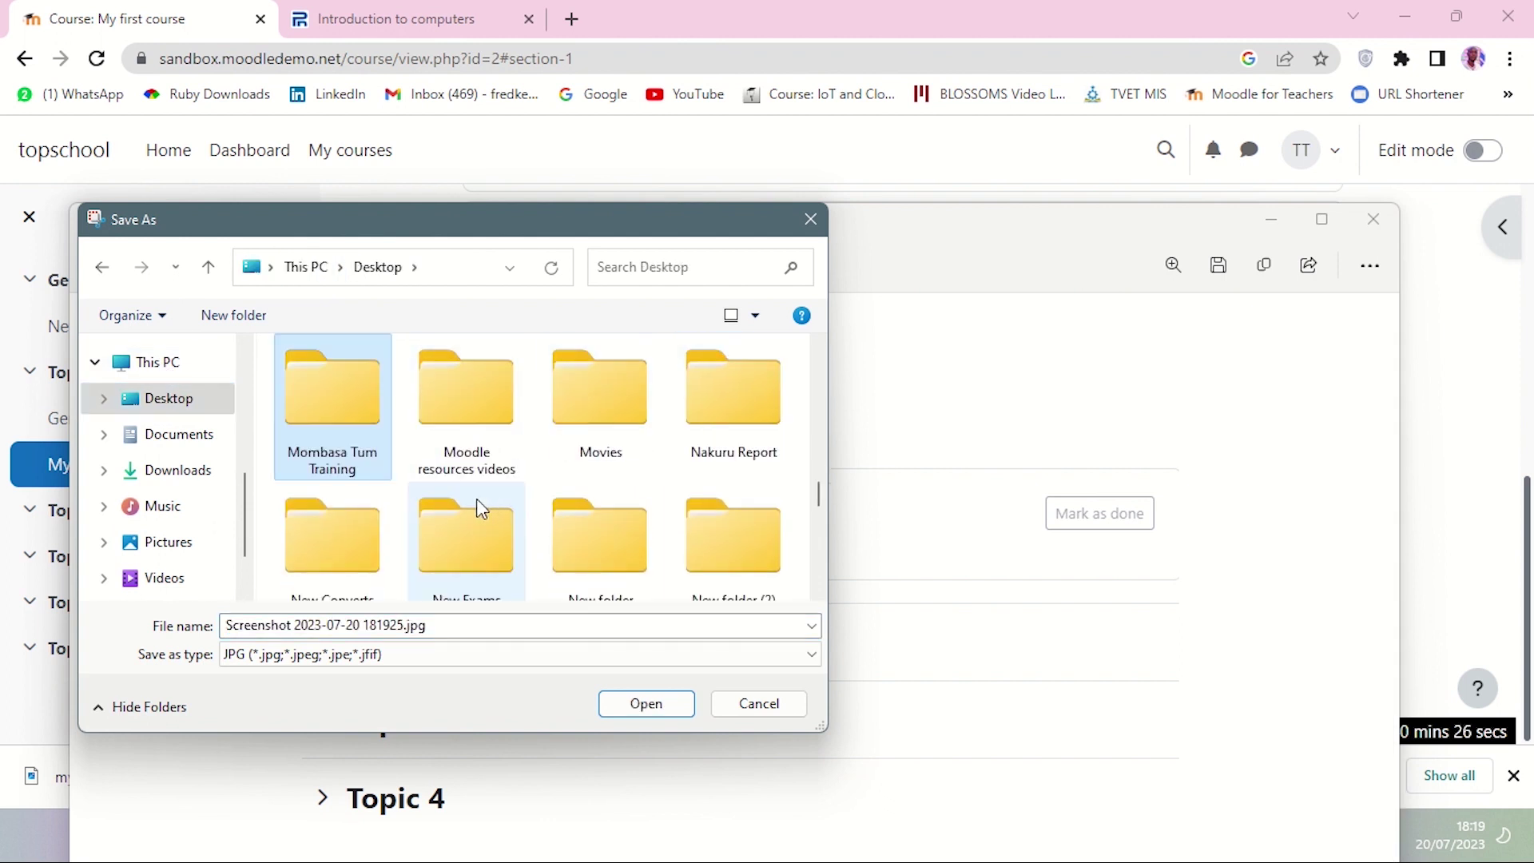
double_click(457, 417)
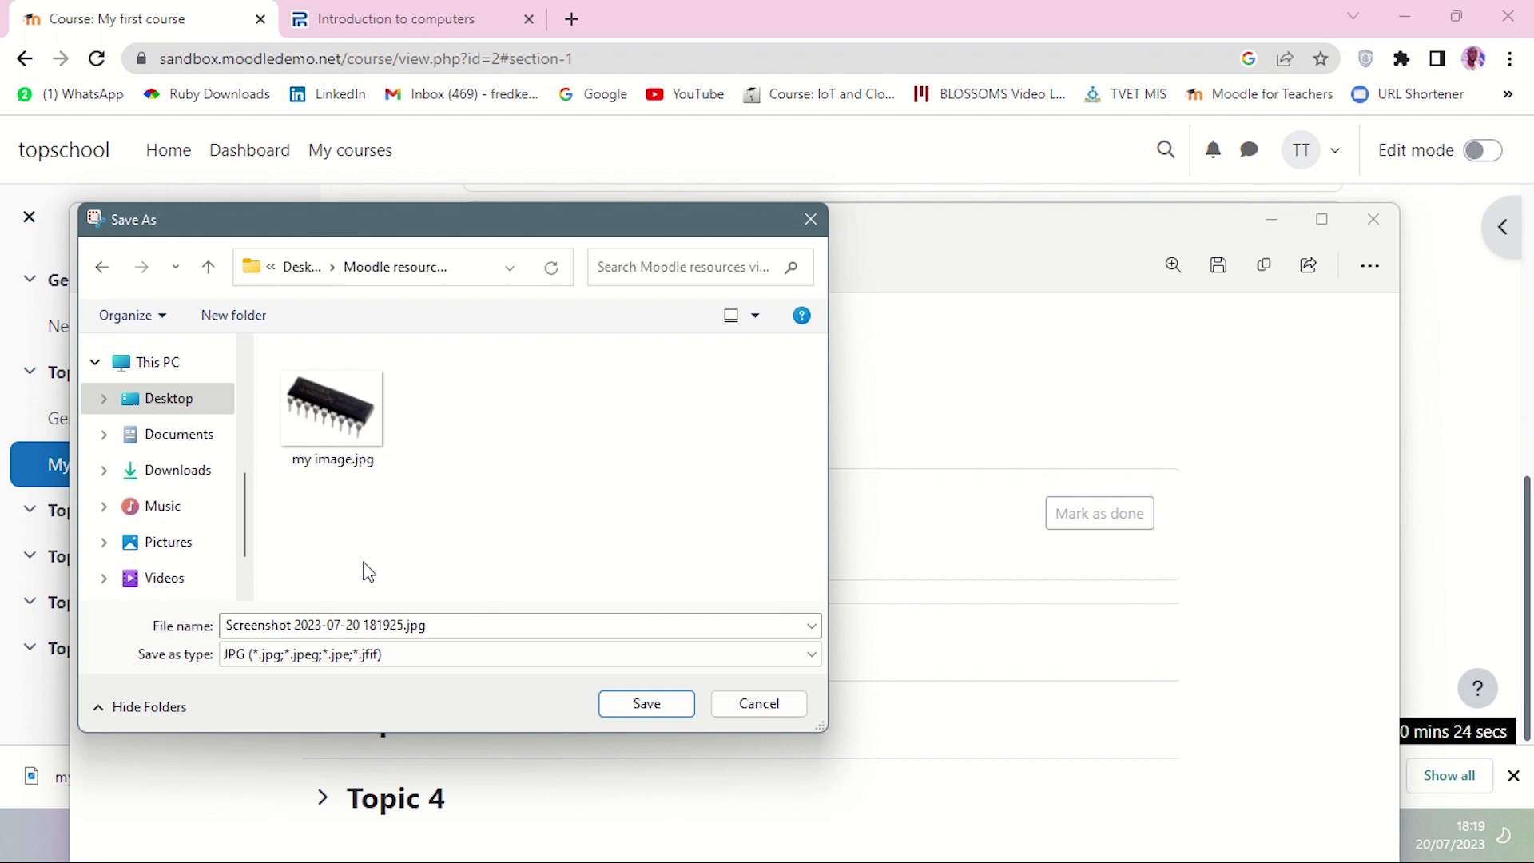
click(372, 624)
text(Bo)
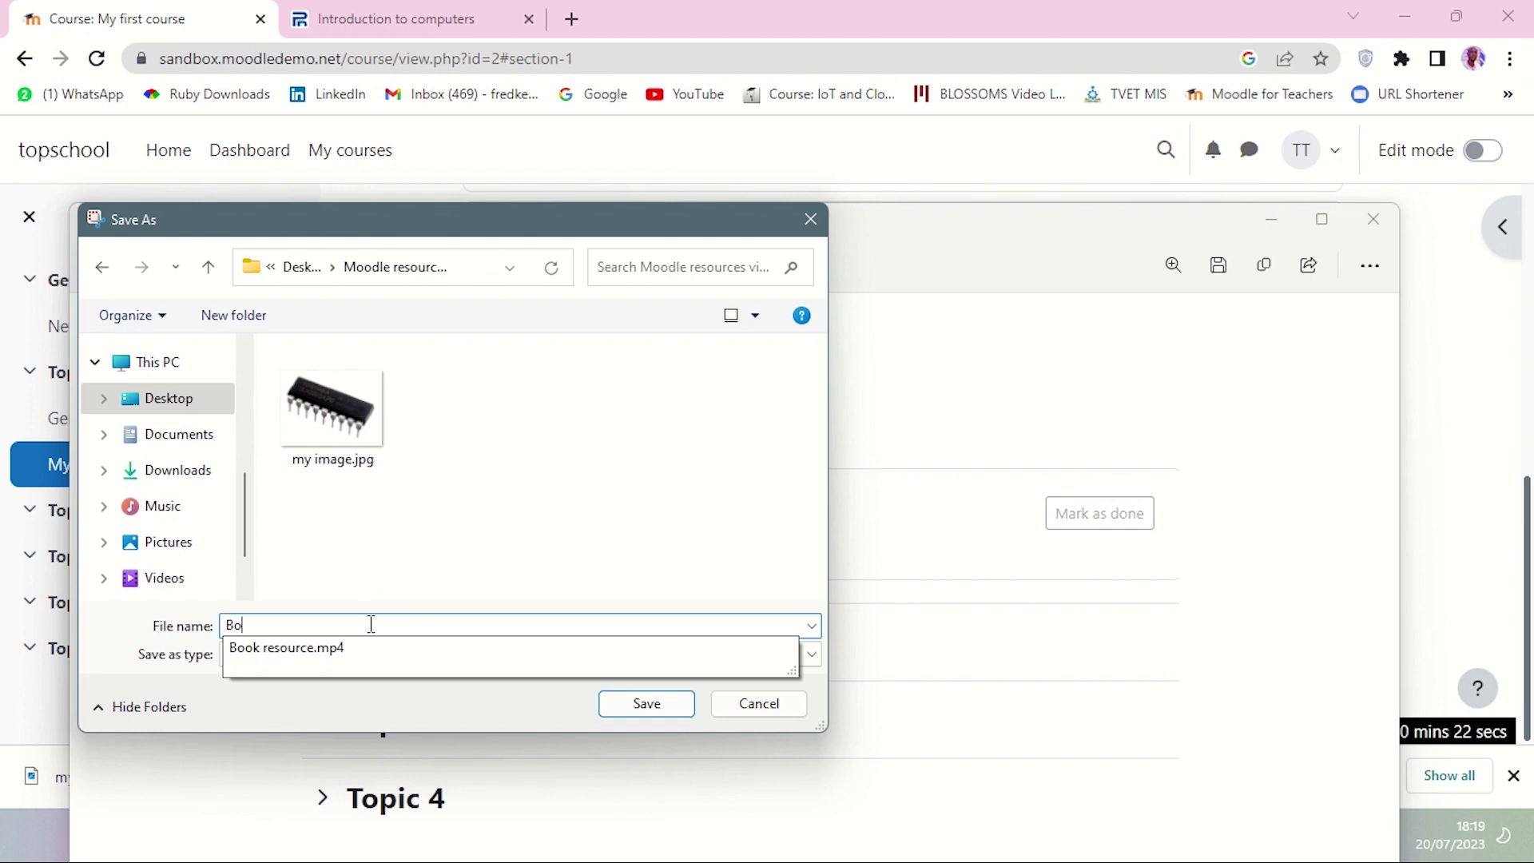
text(ok cover)
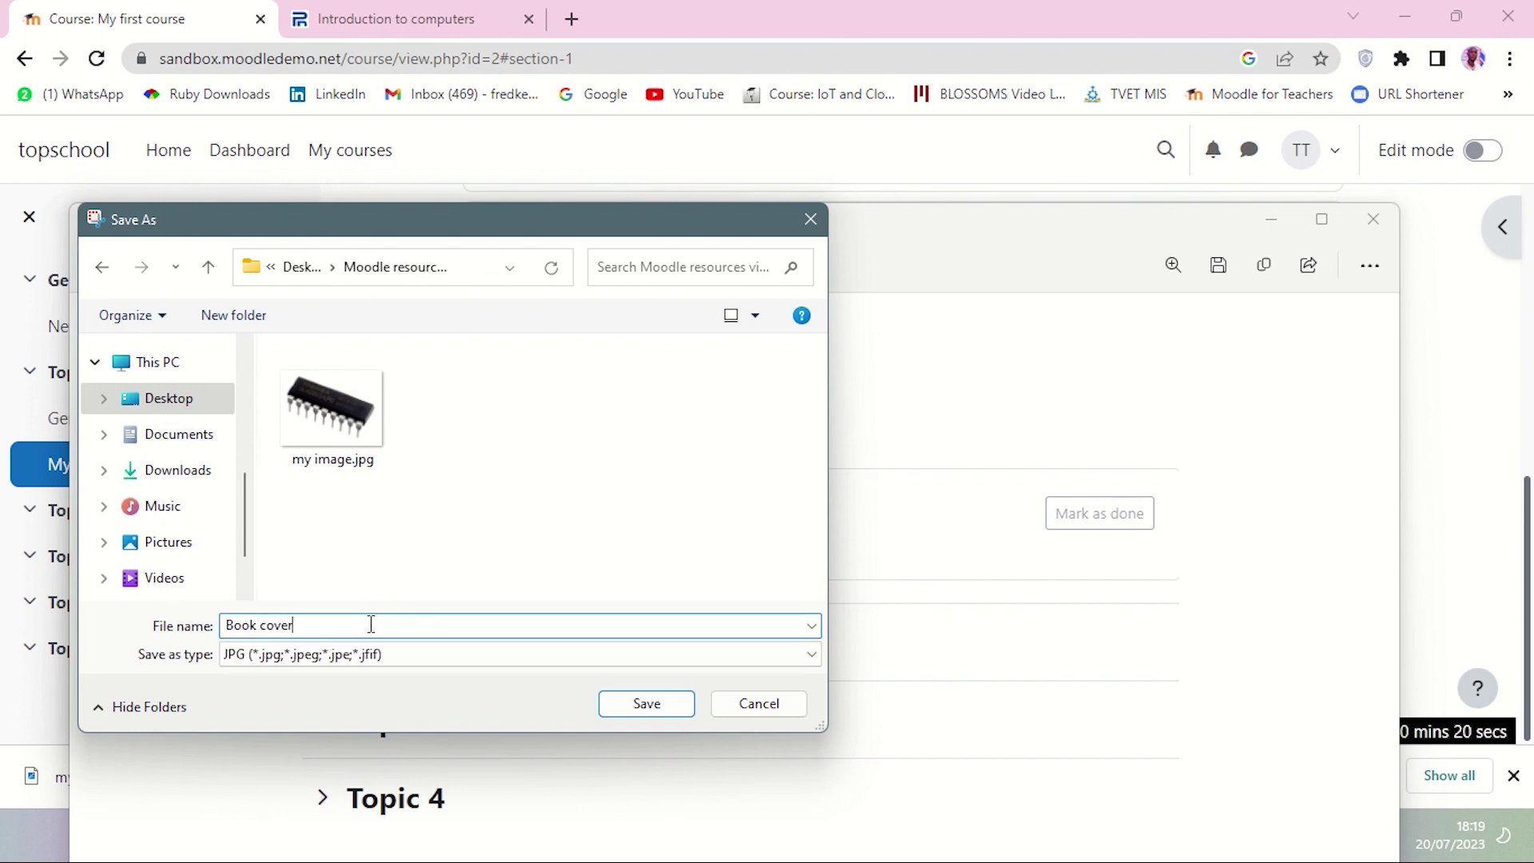
click(667, 710)
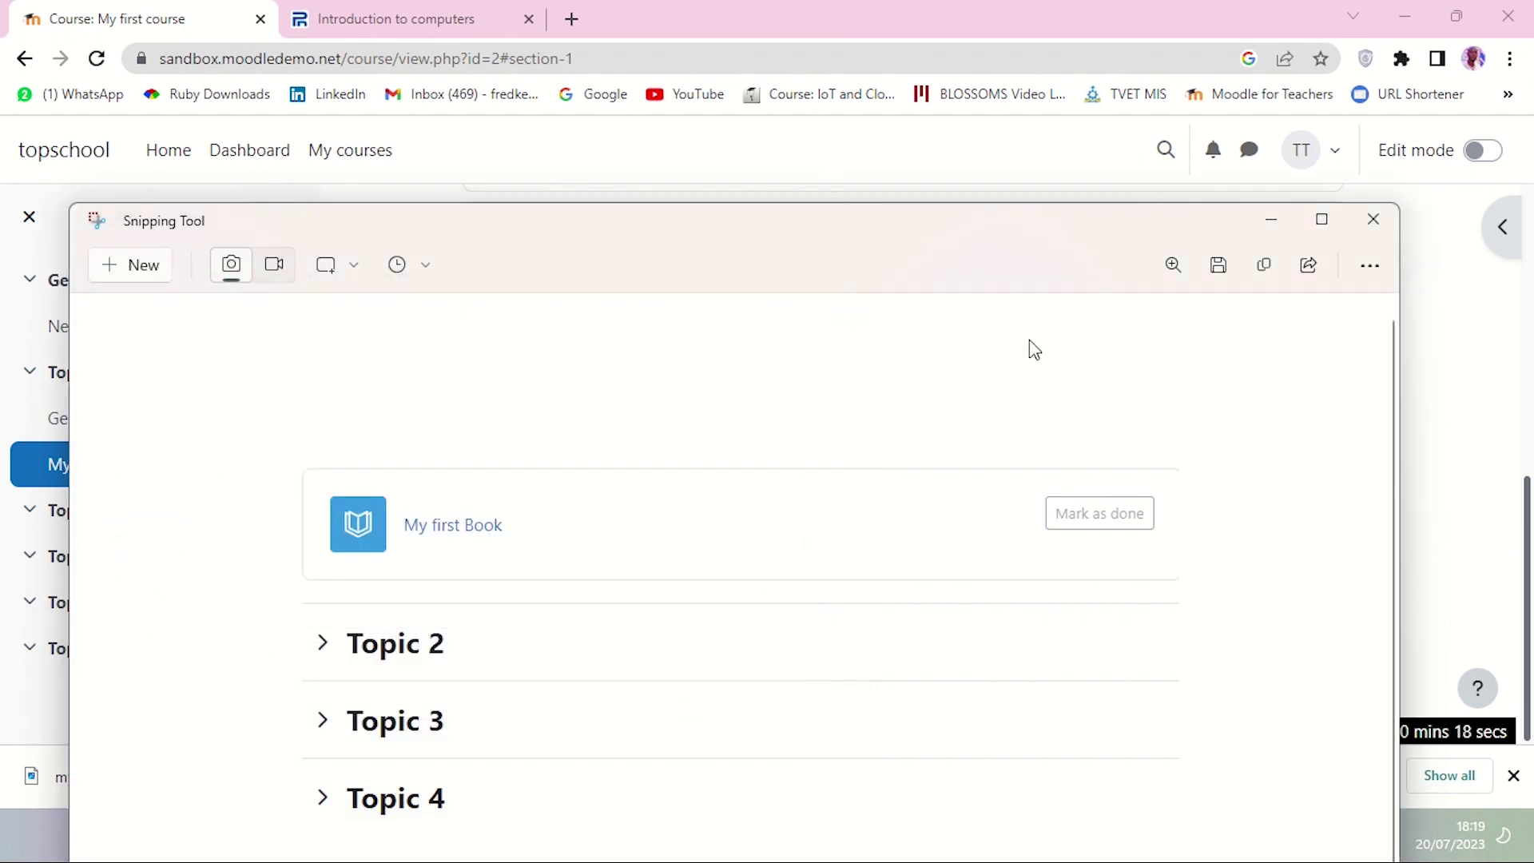
Open 'My first Book' from the My first course tab and show its table of contents
click(417, 30)
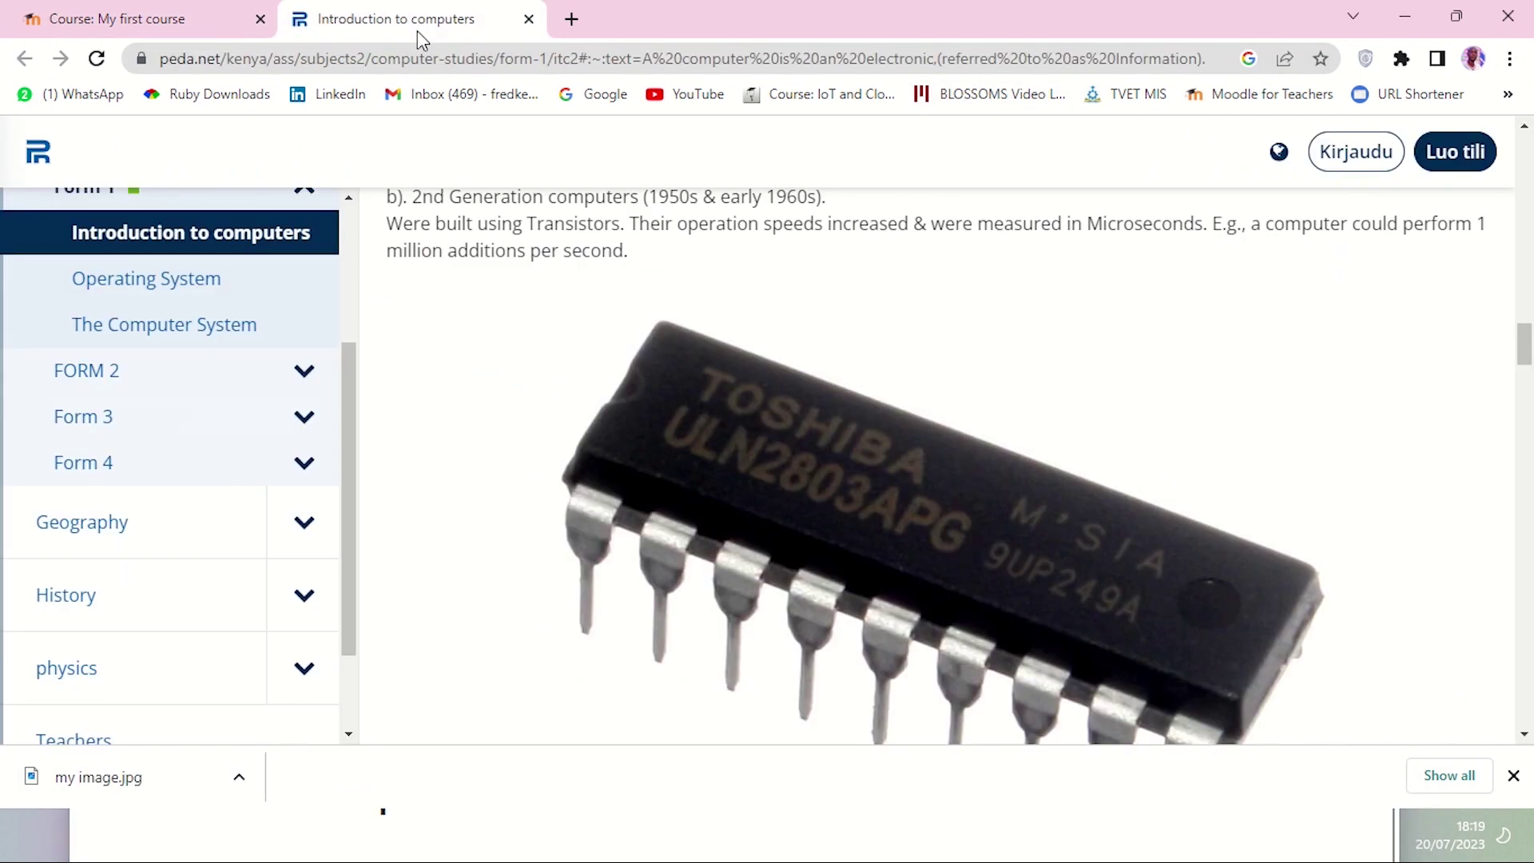
click(208, 17)
click(612, 260)
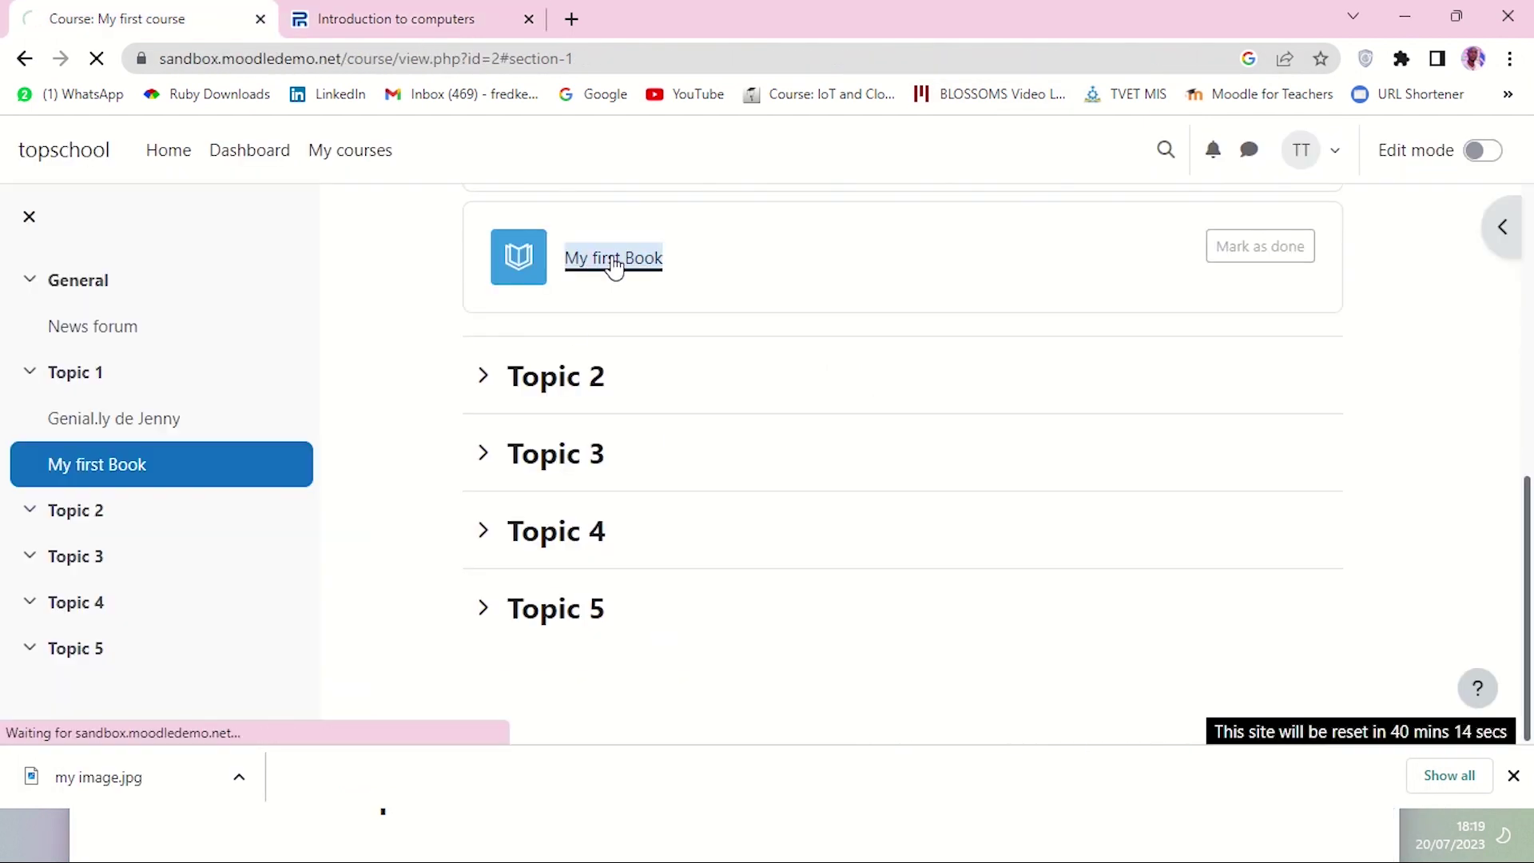
scroll(684, 530, down, 3)
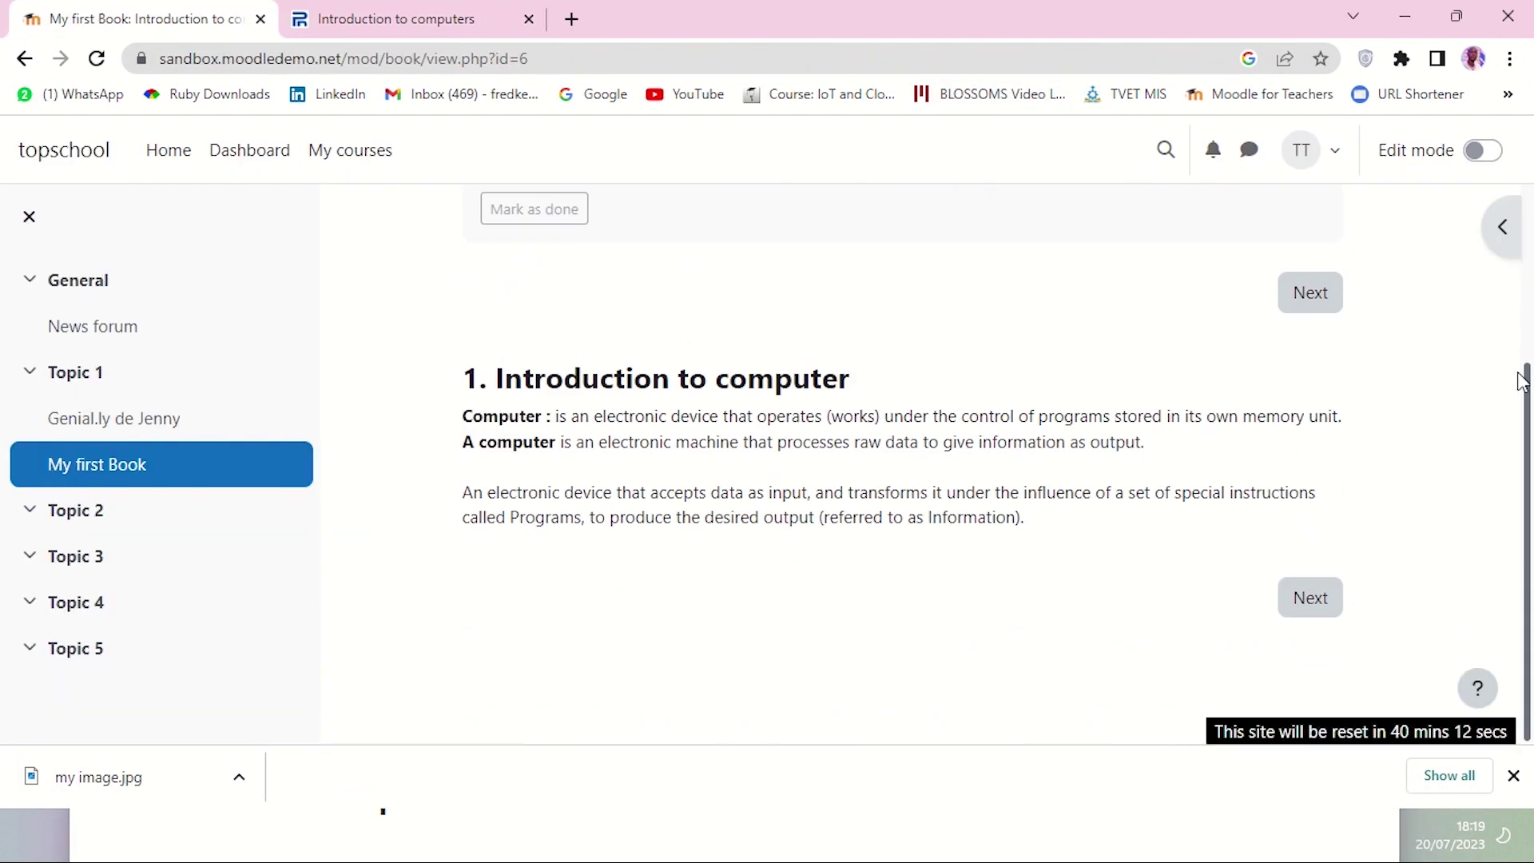
click(1507, 240)
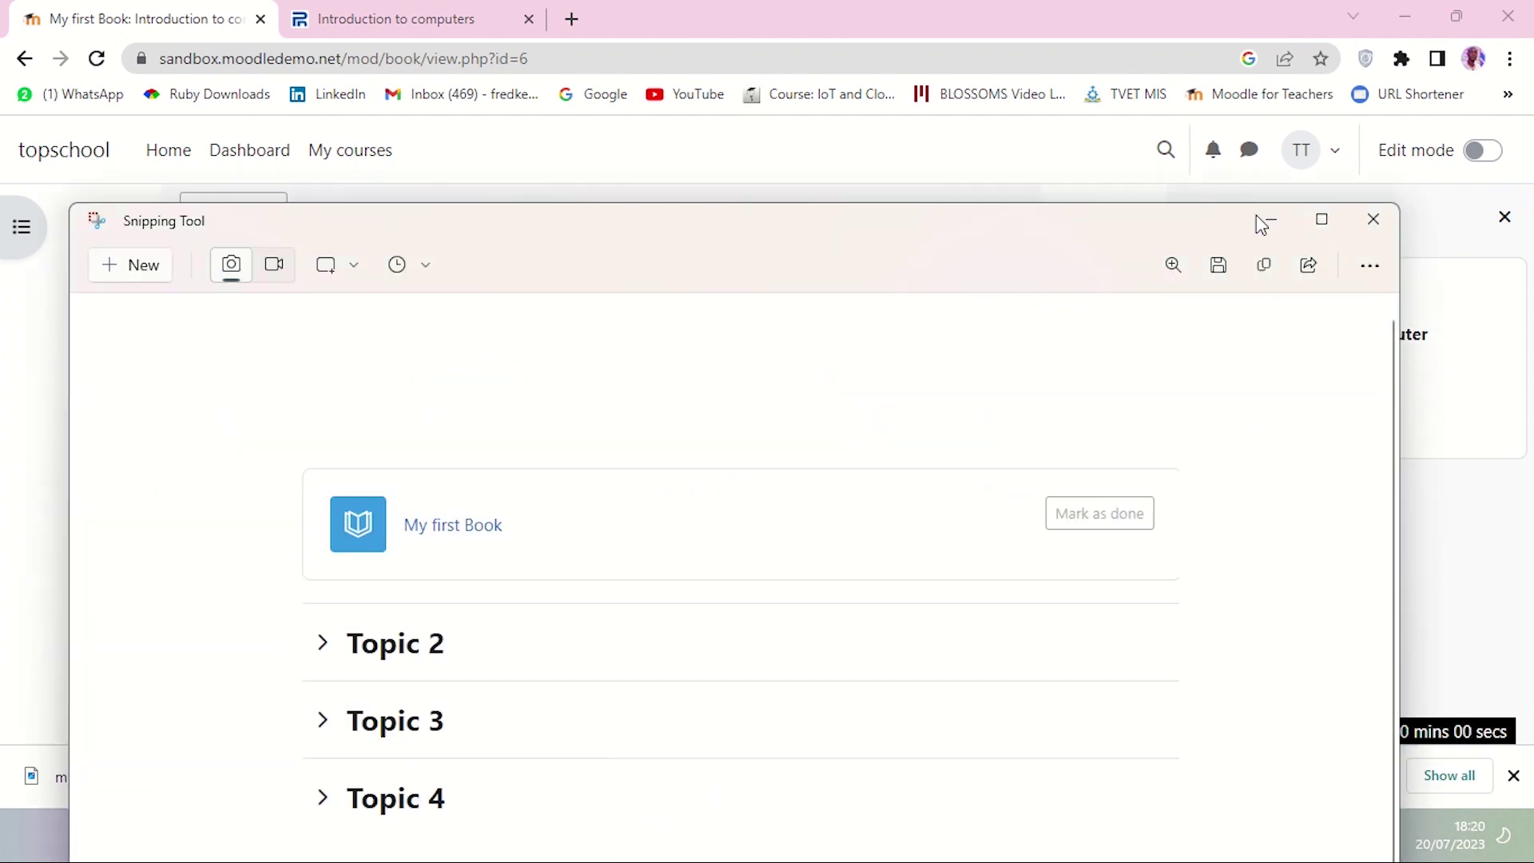
Snip the 'Introduction to computer' chapter together with the table of contents
click(1271, 219)
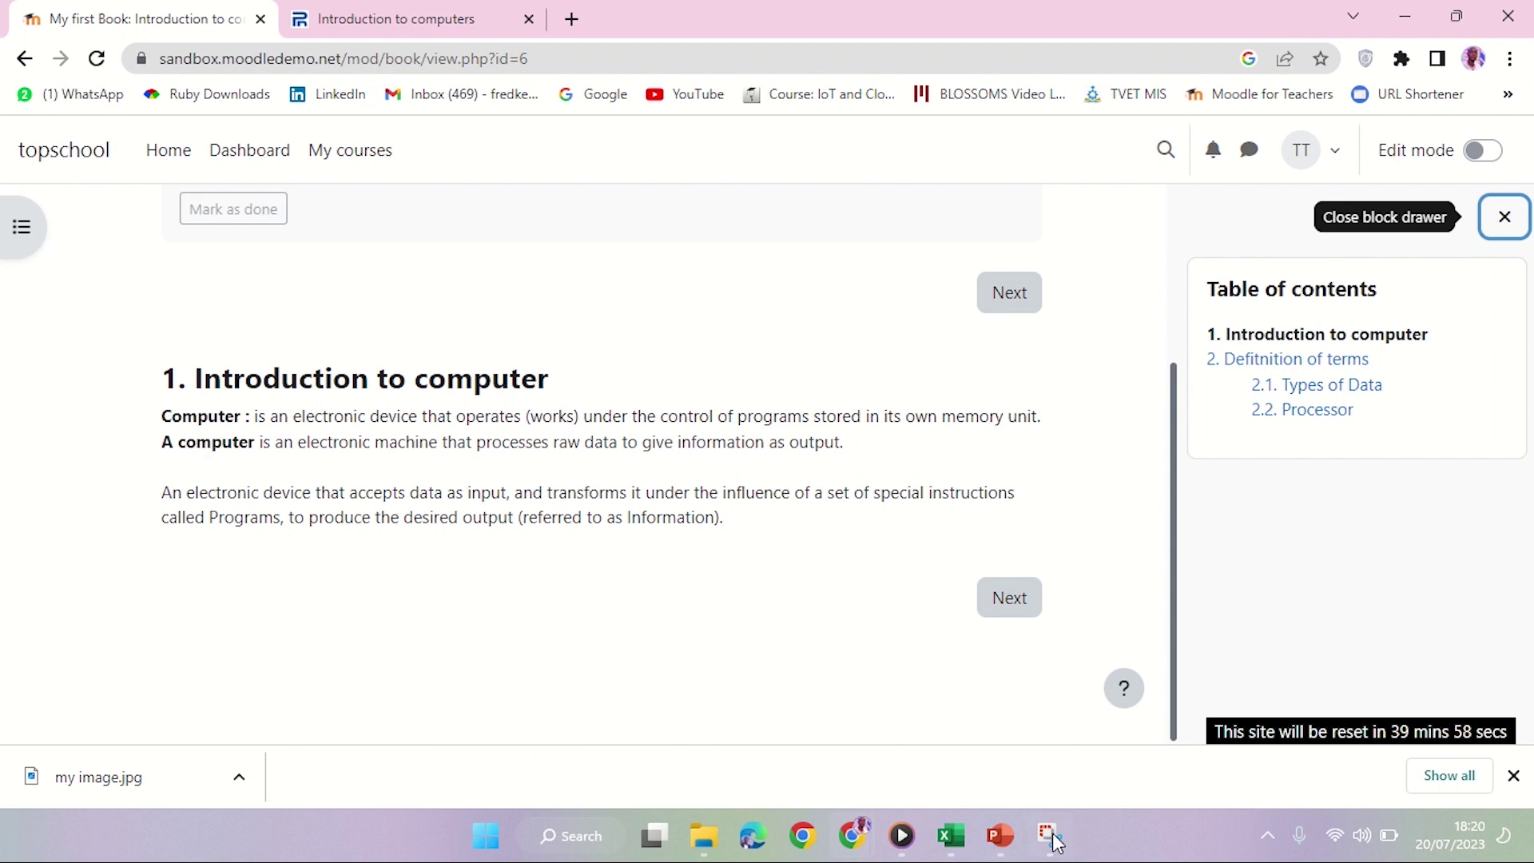
click(1049, 835)
click(154, 266)
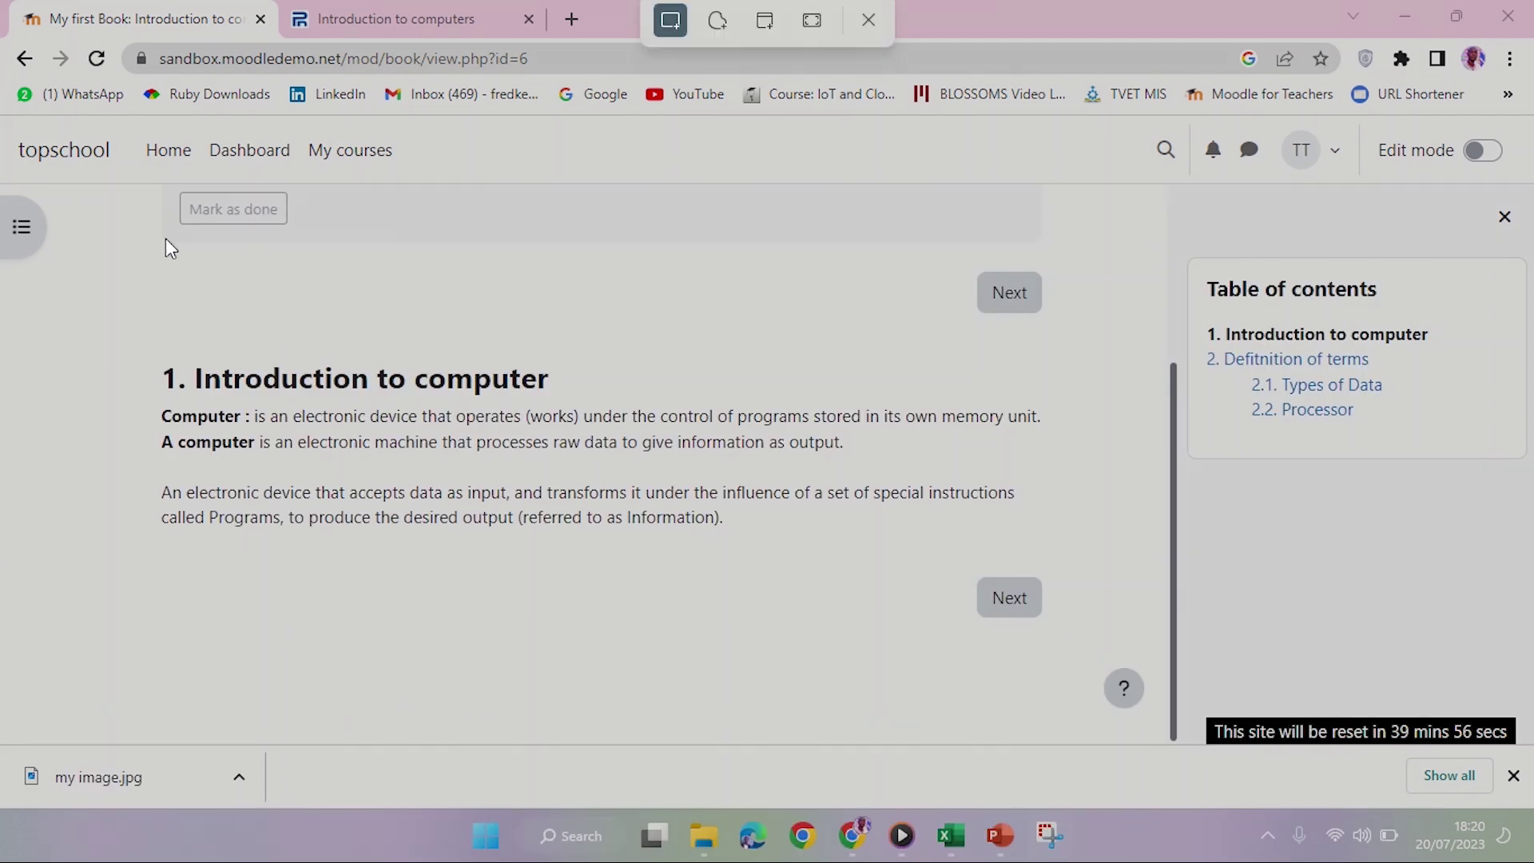
drag(116, 180, 1523, 777)
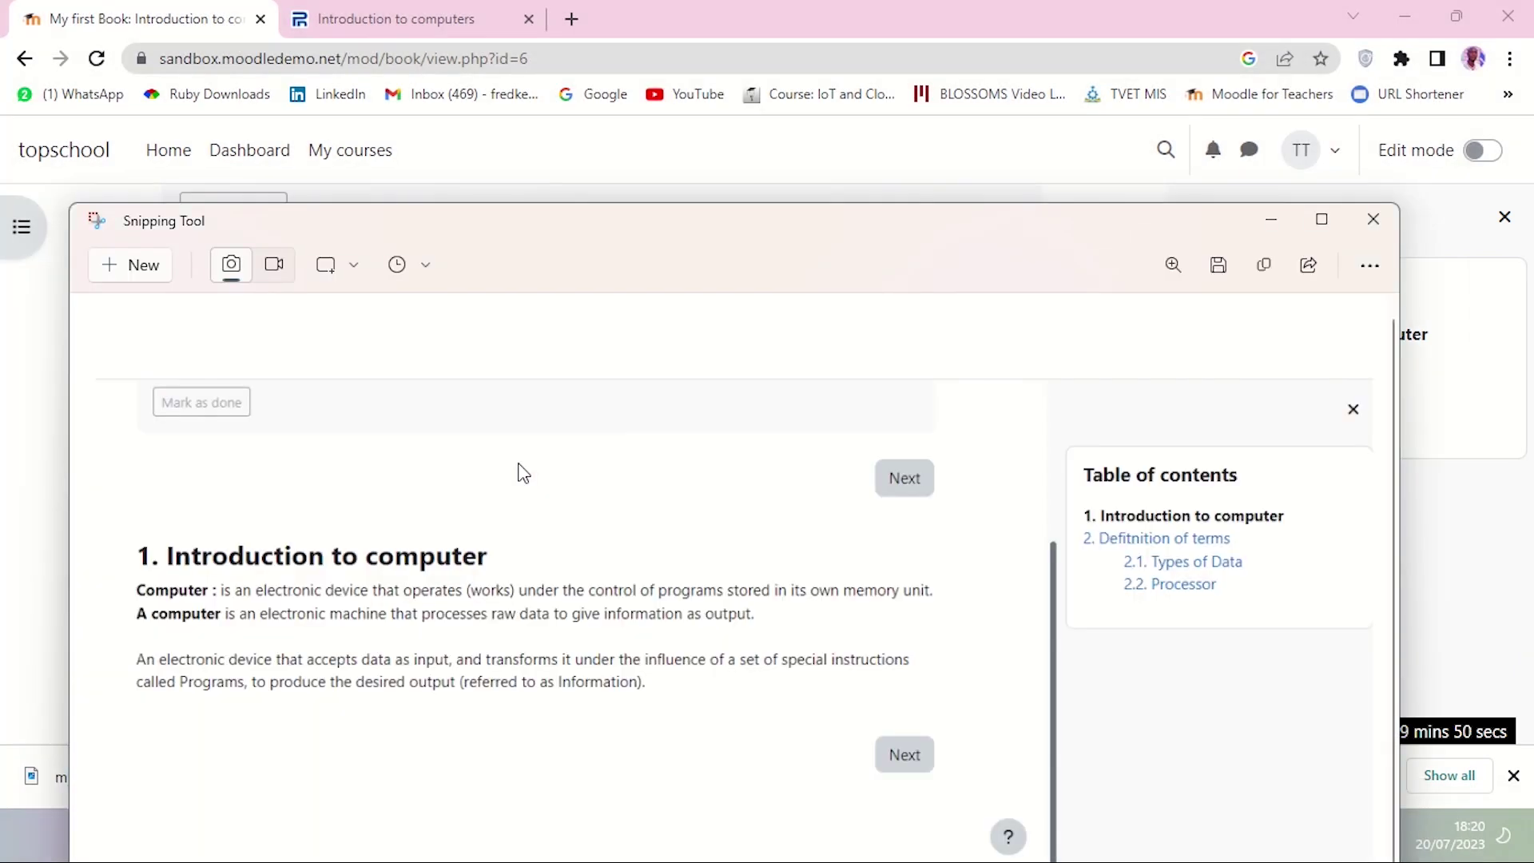
Save this snip as 'book inside' next to Book cover
right_click(467, 573)
click(535, 588)
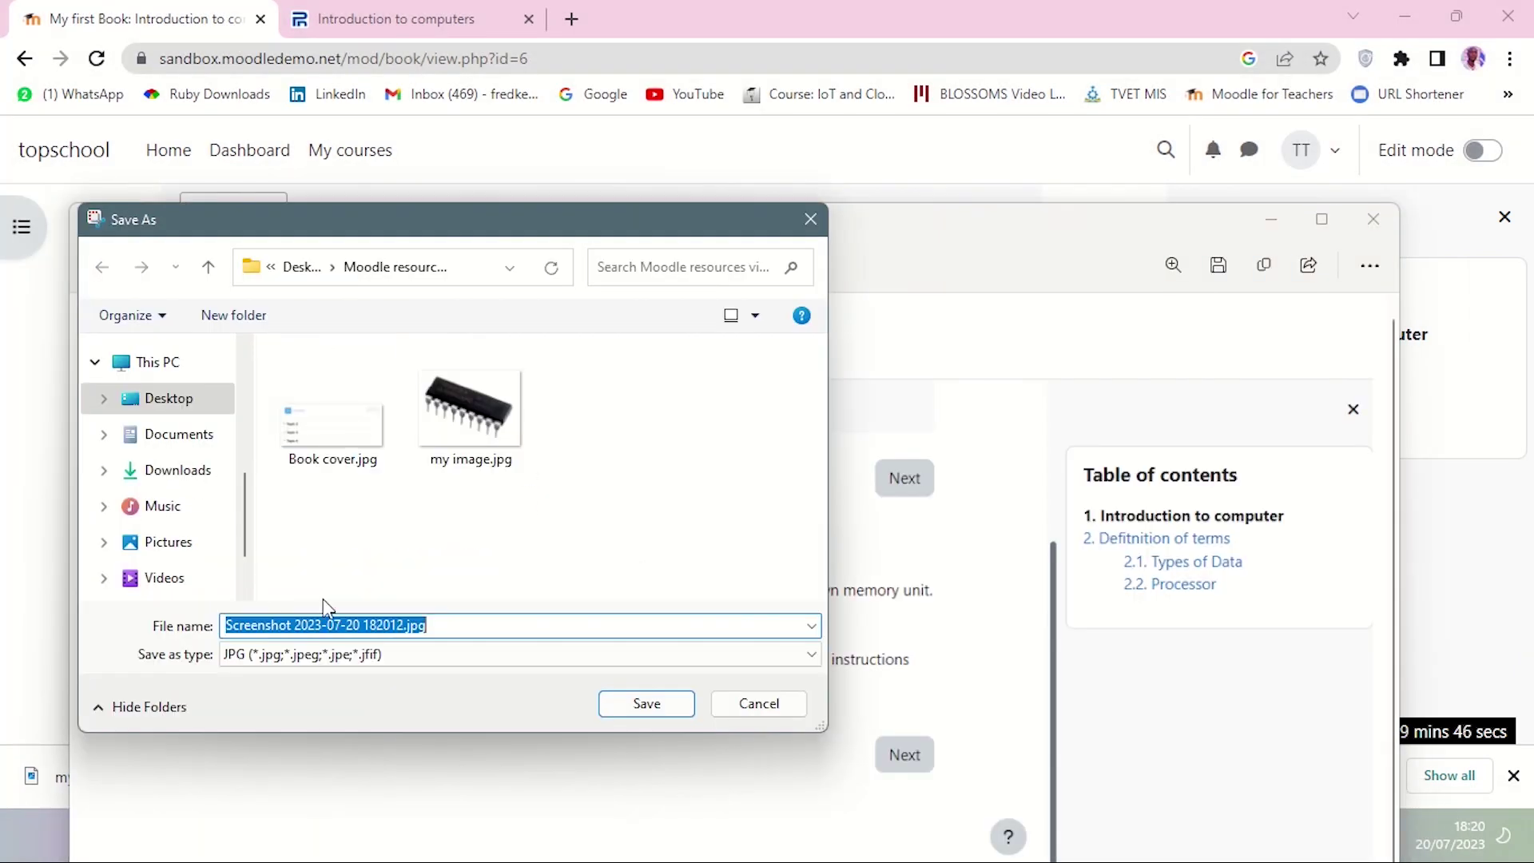
text(book inside)
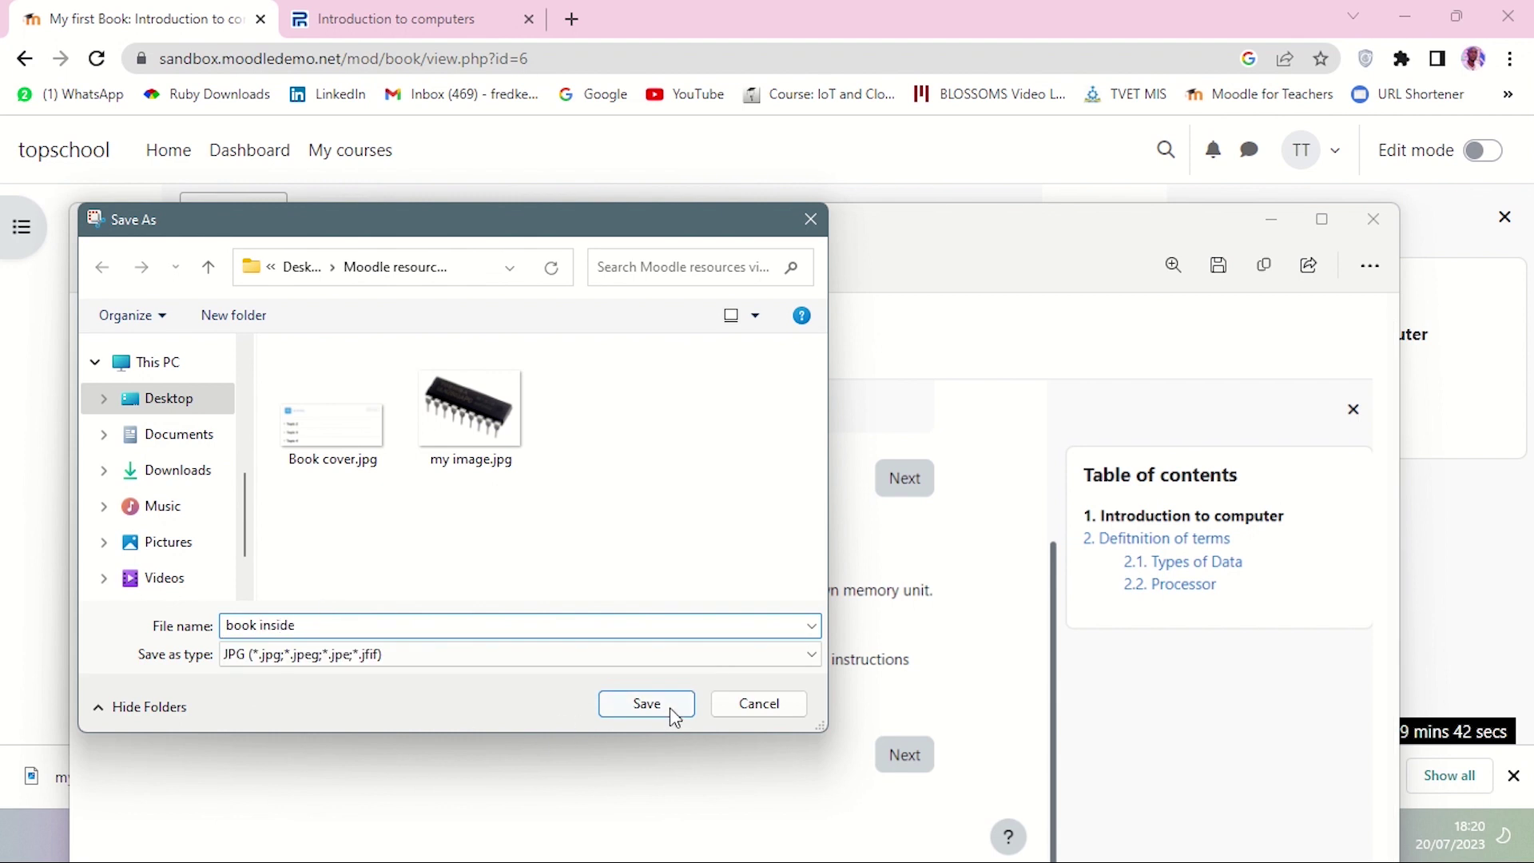
click(671, 707)
click(1271, 219)
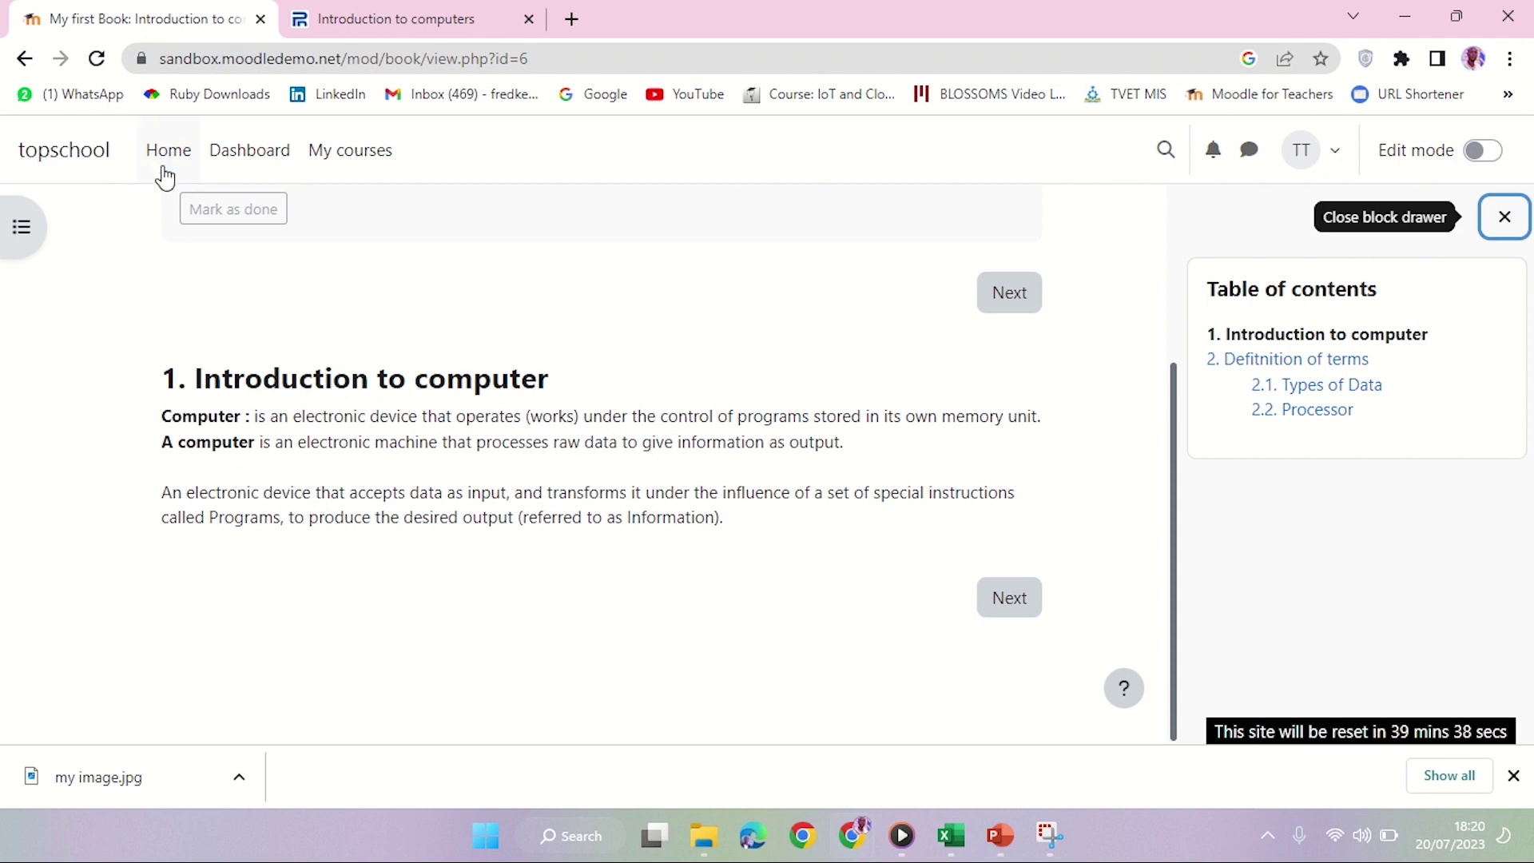
Go back to My first course and turn on Edit mode
scroll(503, 400, up, 1)
scroll(512, 365, up, 2)
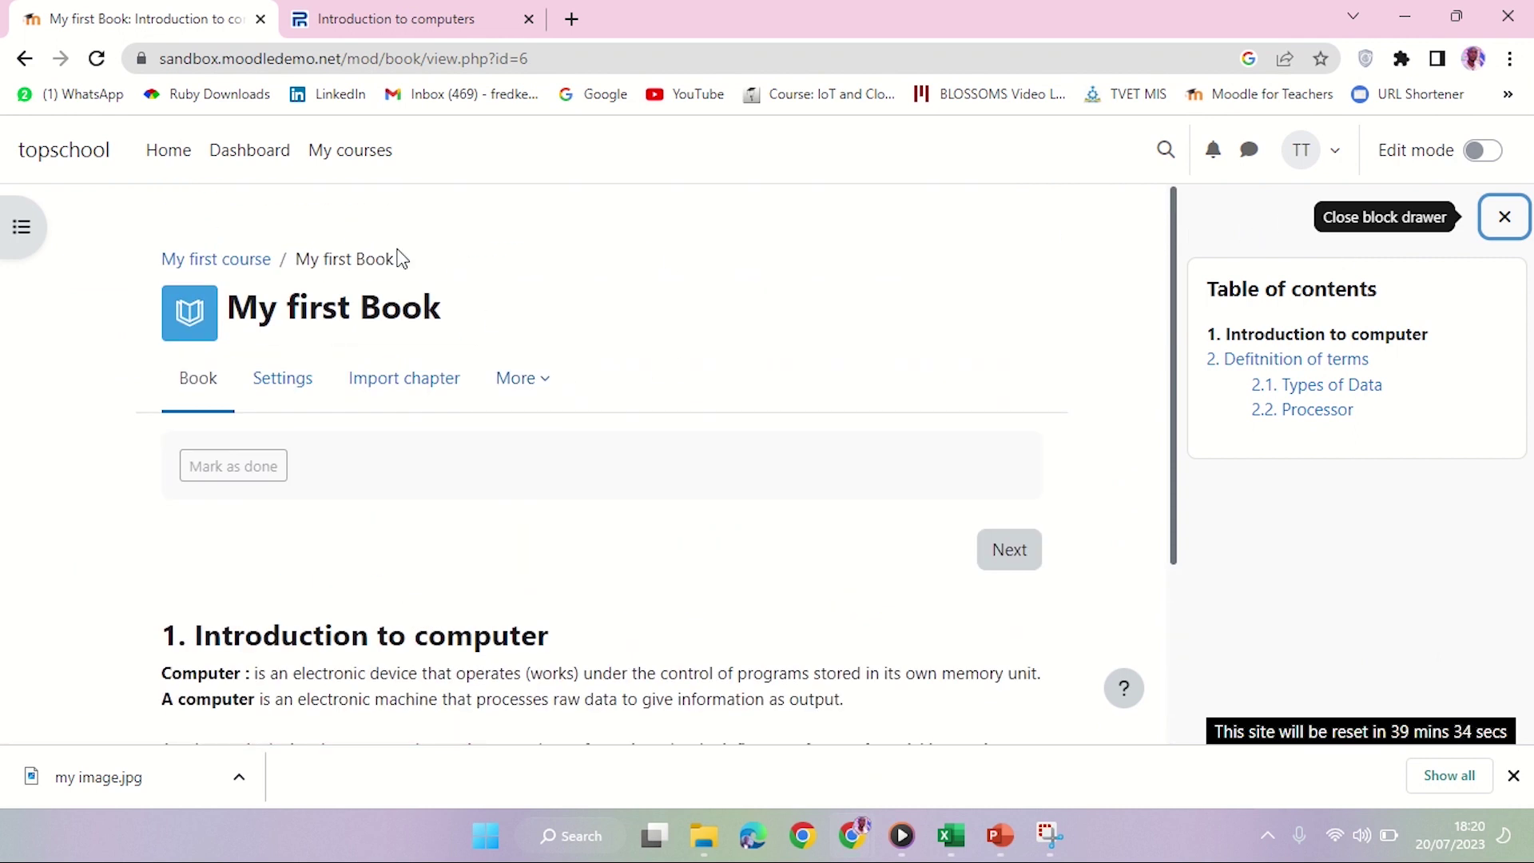
click(207, 264)
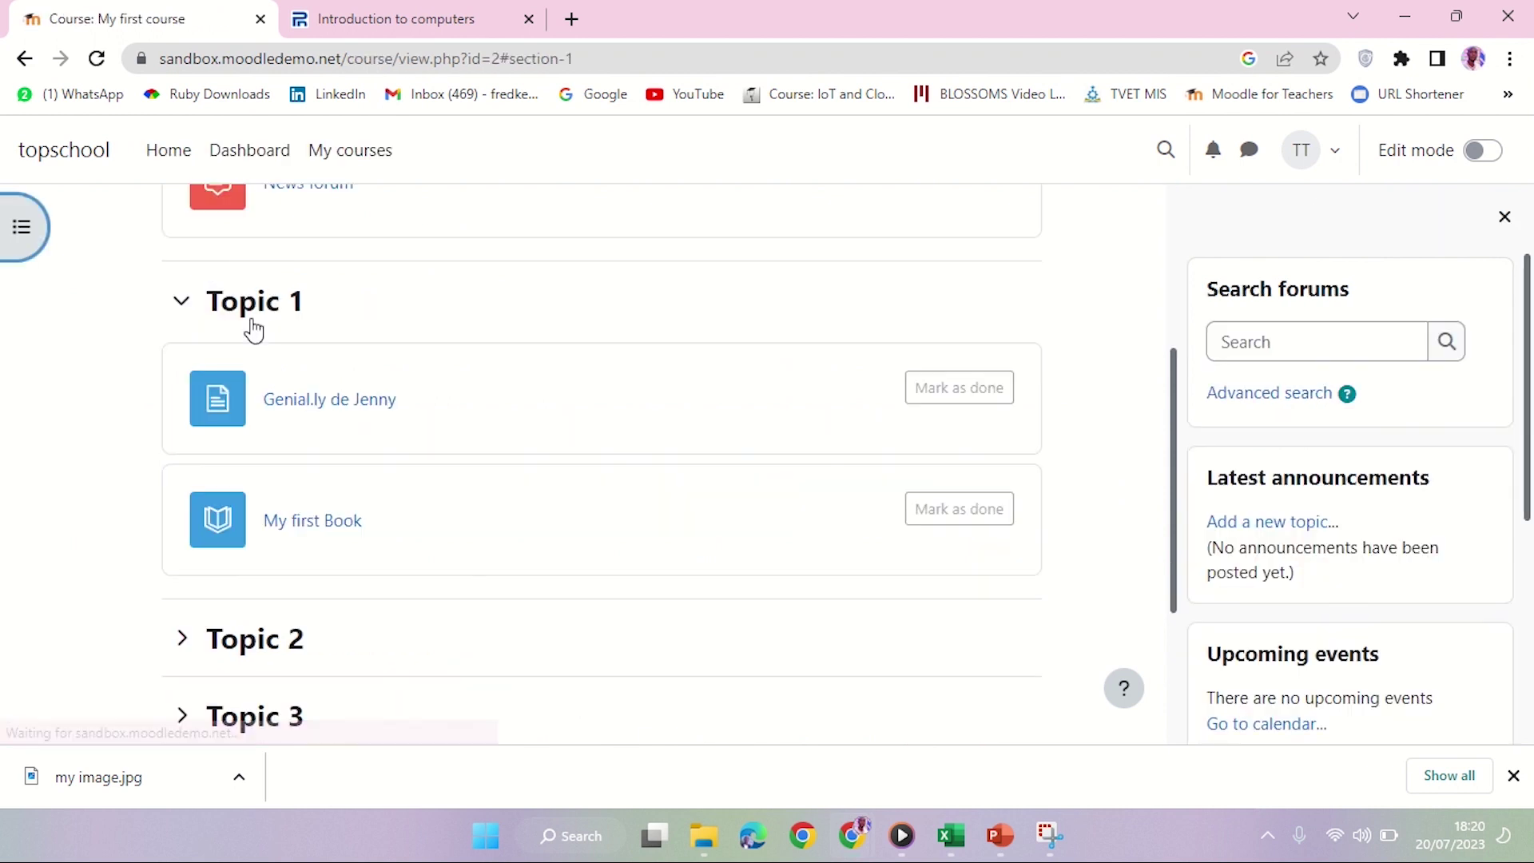
scroll(524, 469, down, 3)
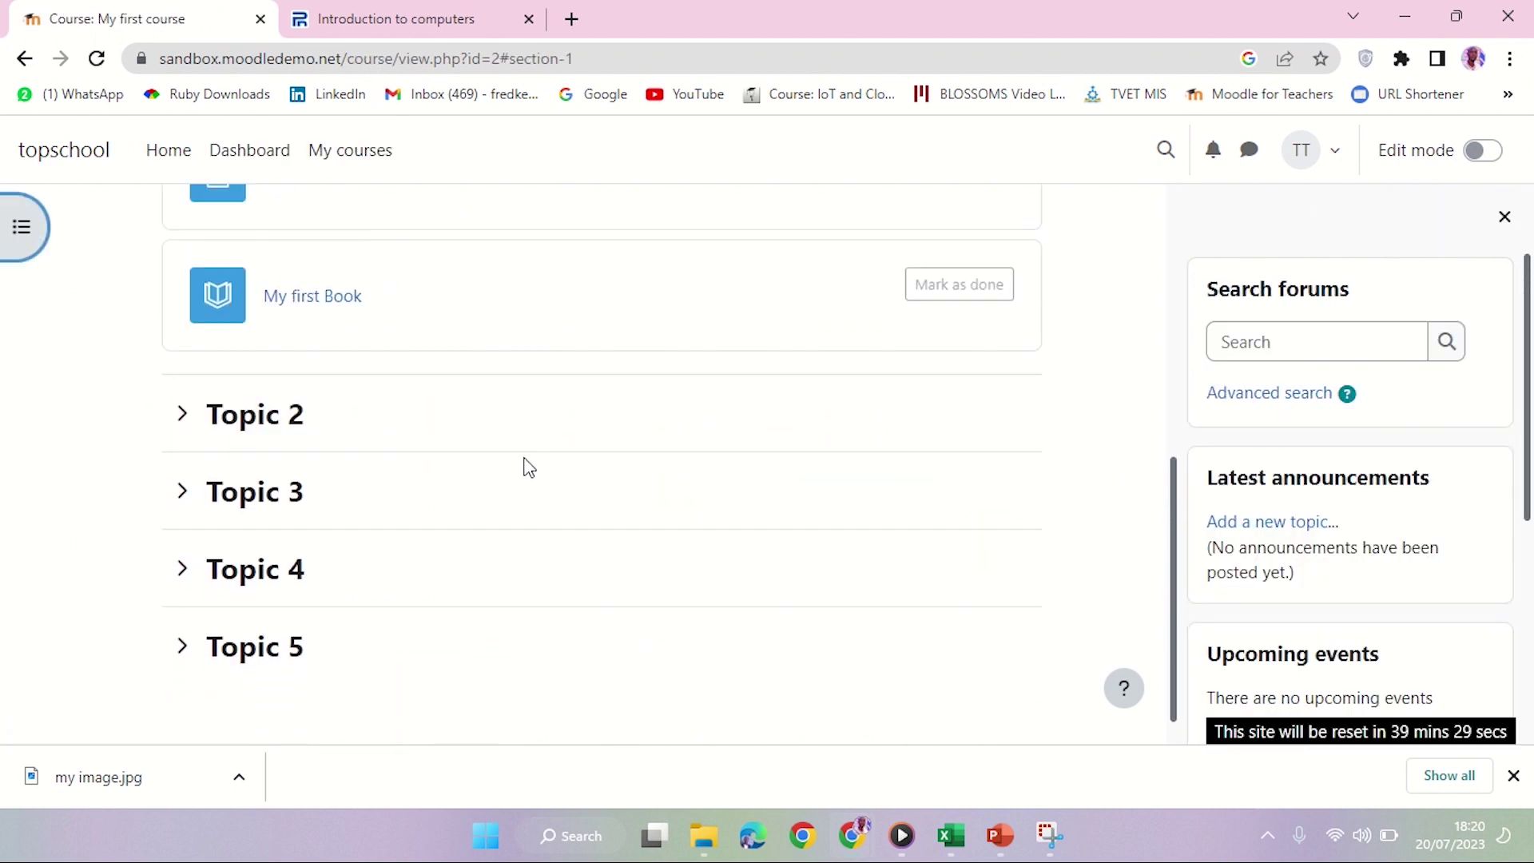
click(1494, 155)
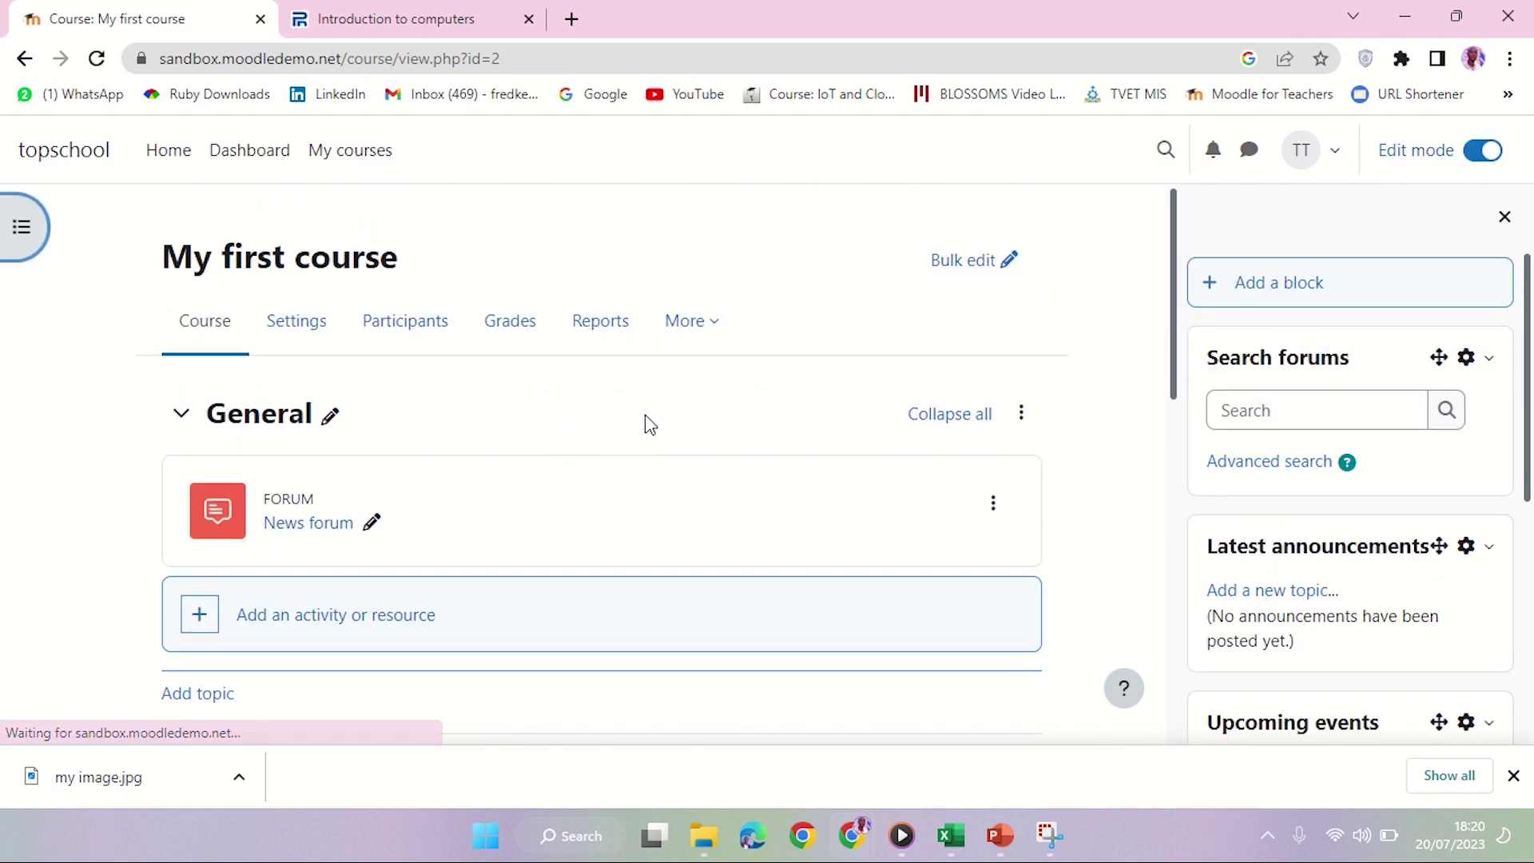
Expand the Topic 2 and Topic 3 sections
scroll(648, 423, down, 3)
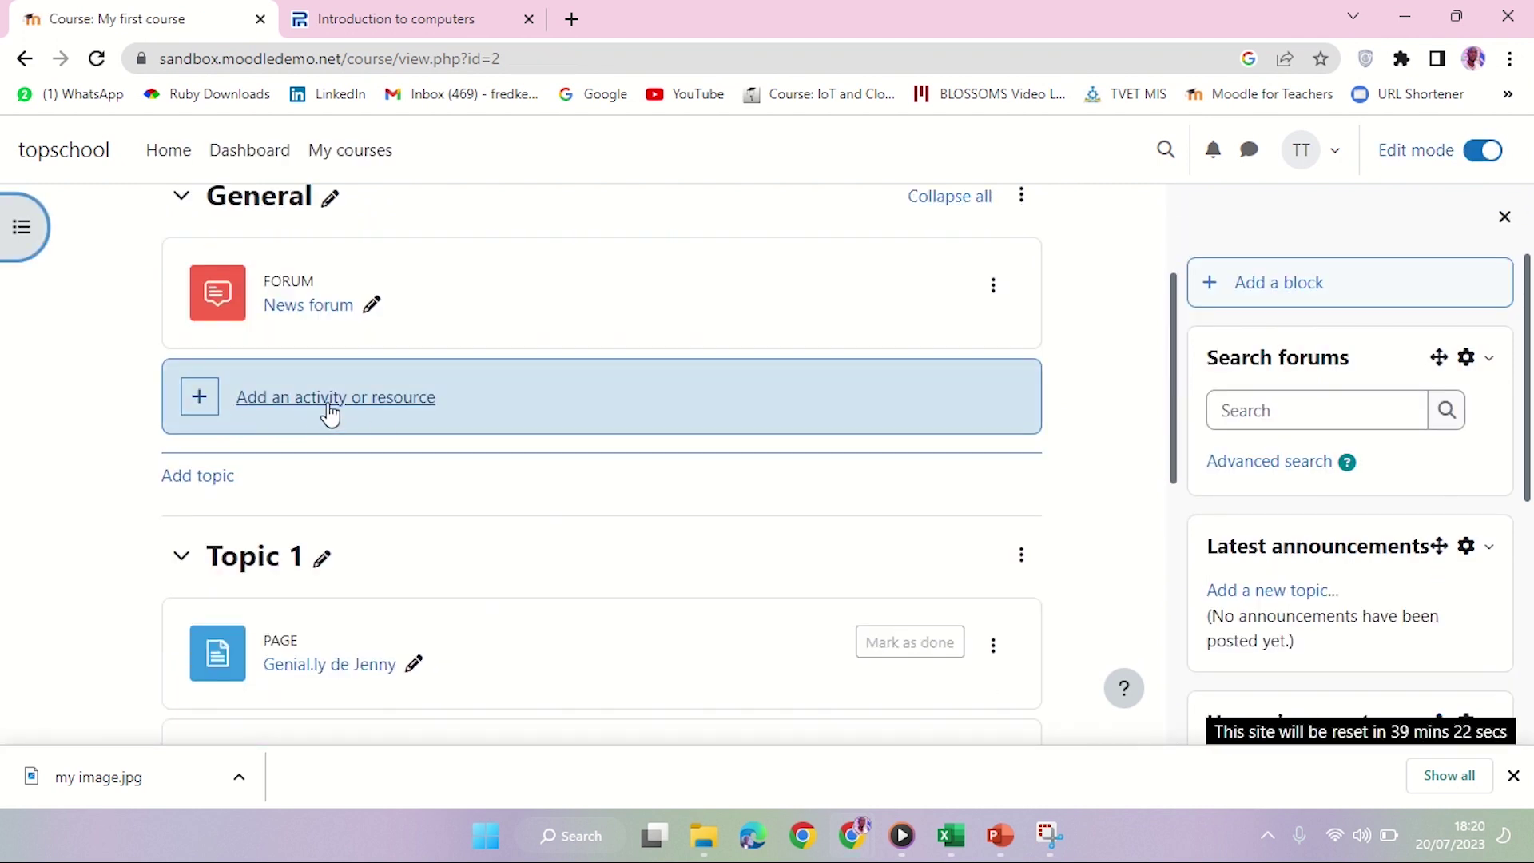
scroll(397, 421, down, 1)
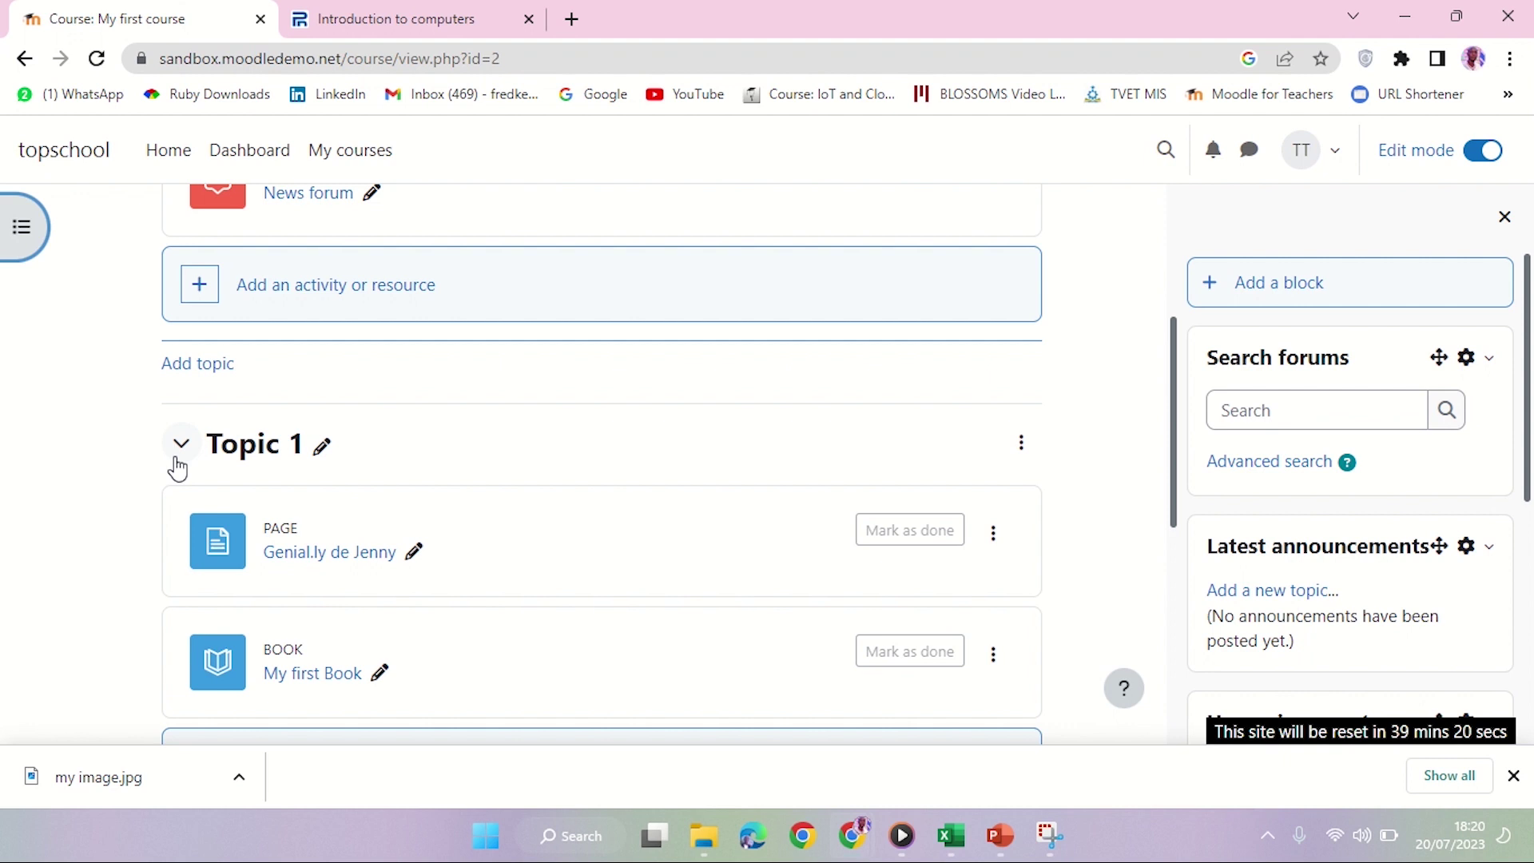
scroll(329, 592, down, 4)
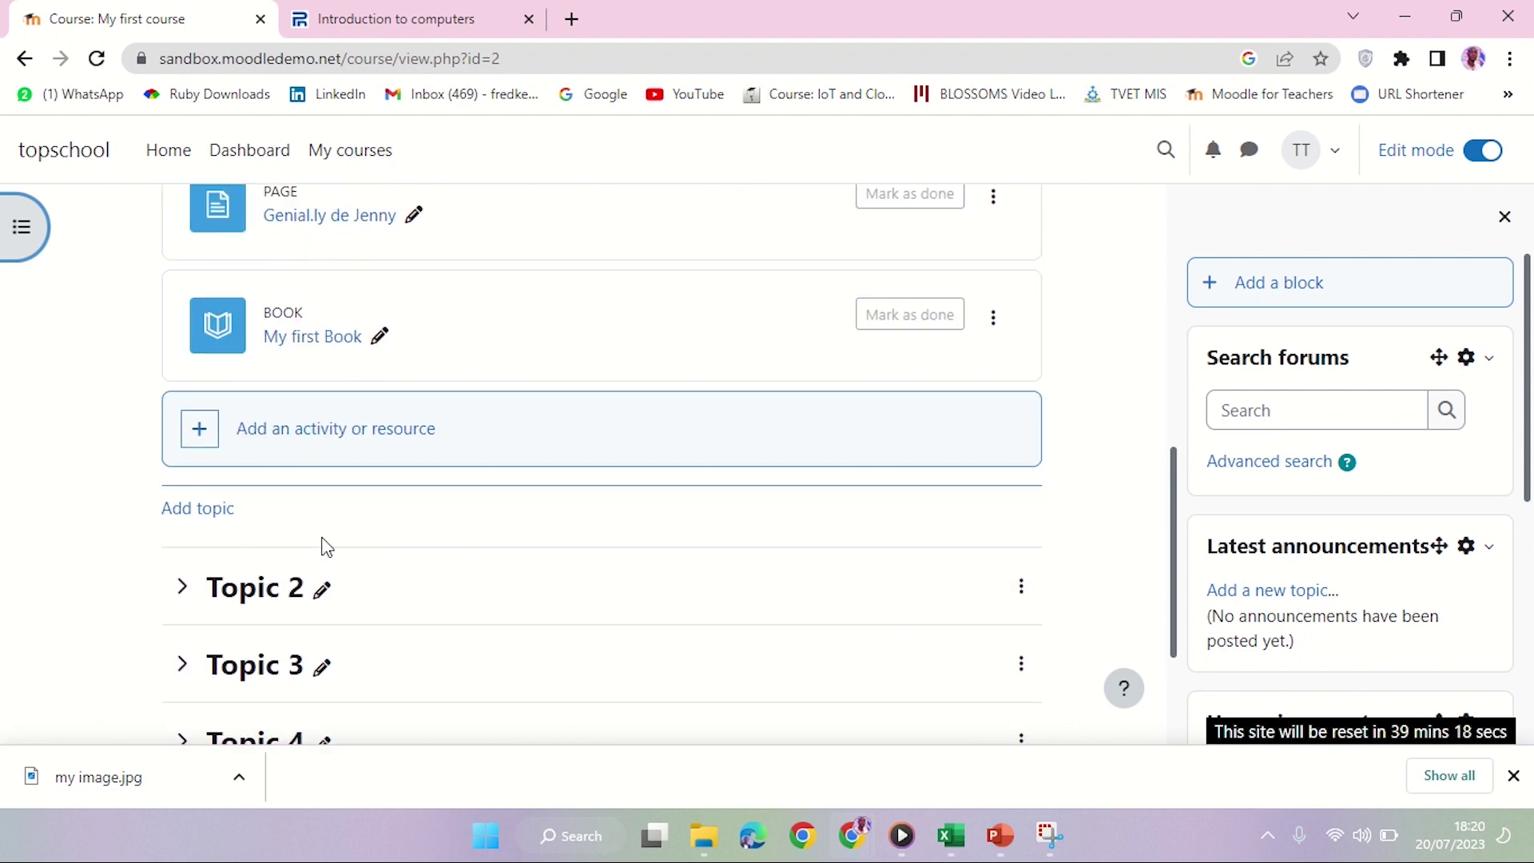
scroll(332, 500, down, 2)
click(183, 377)
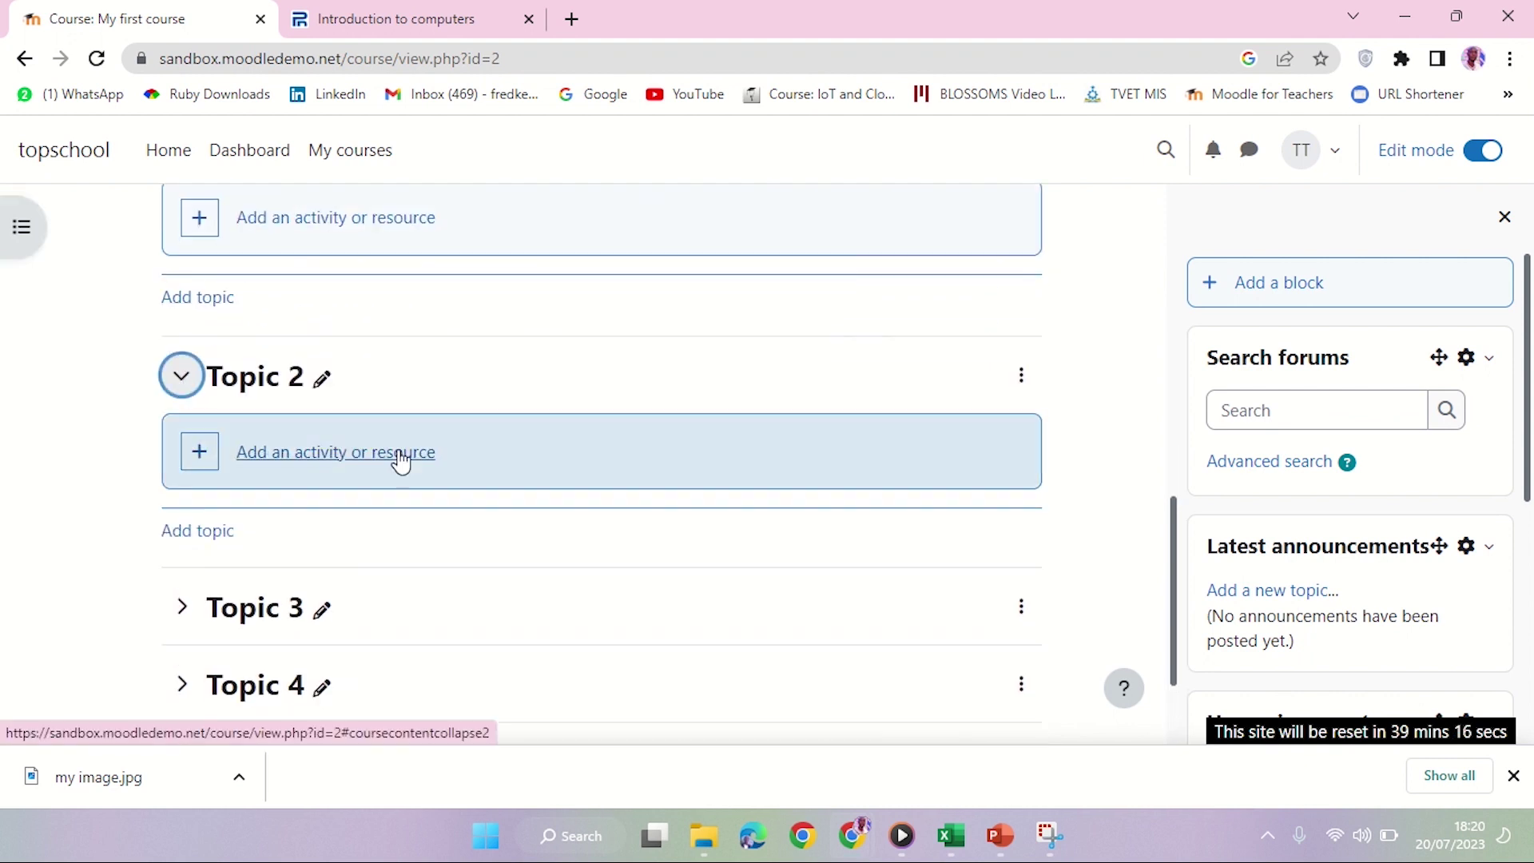
scroll(383, 439, down, 1)
click(178, 502)
scroll(375, 511, down, 1)
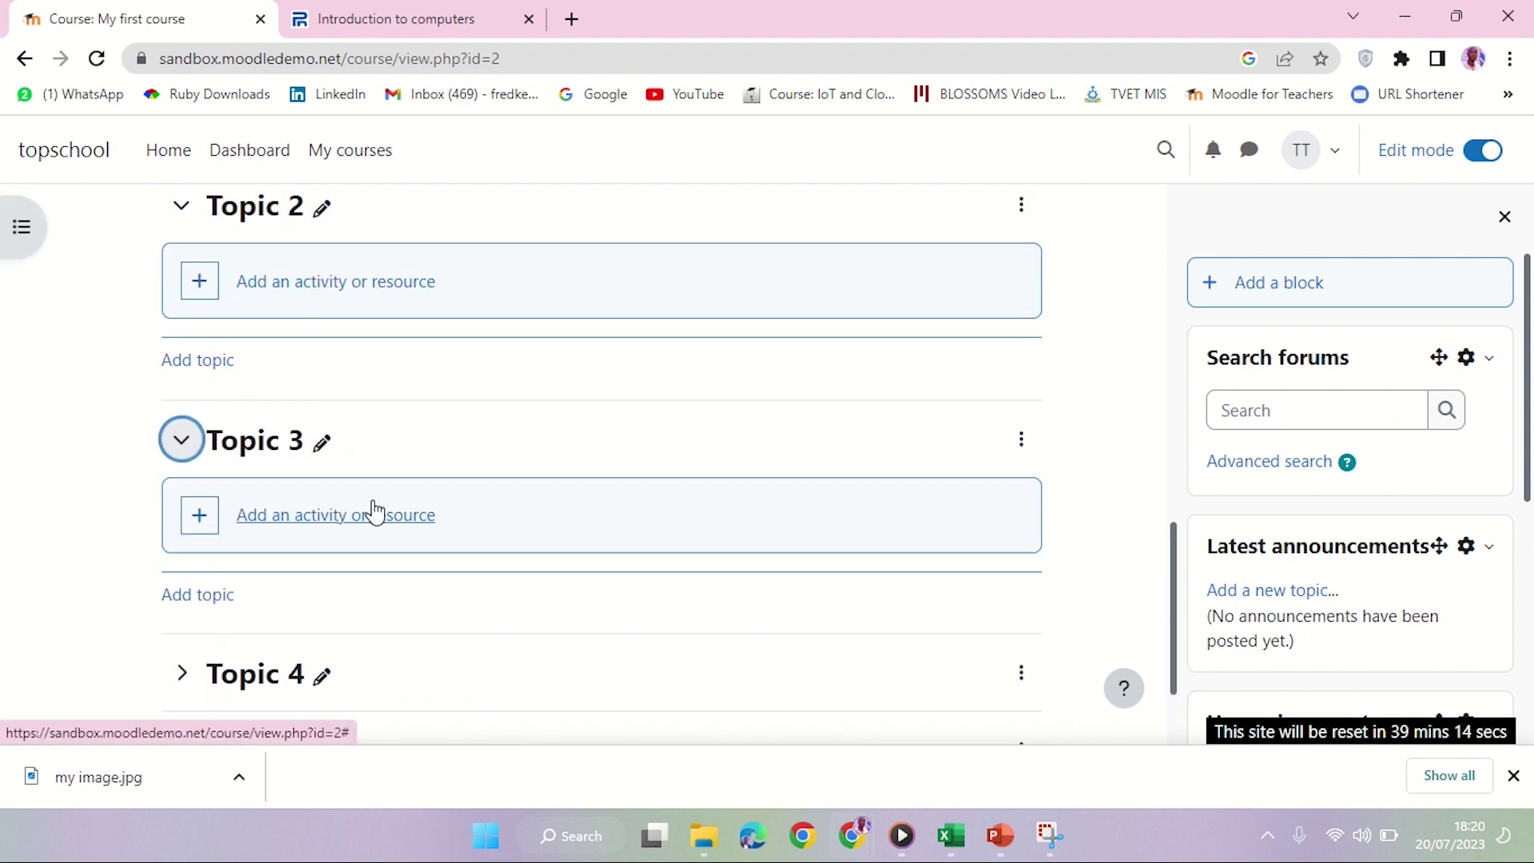
scroll(375, 511, down, 2)
scroll(281, 387, up, 3)
Pick Page from the Resources tab of Topic 2's activity chooser
click(335, 374)
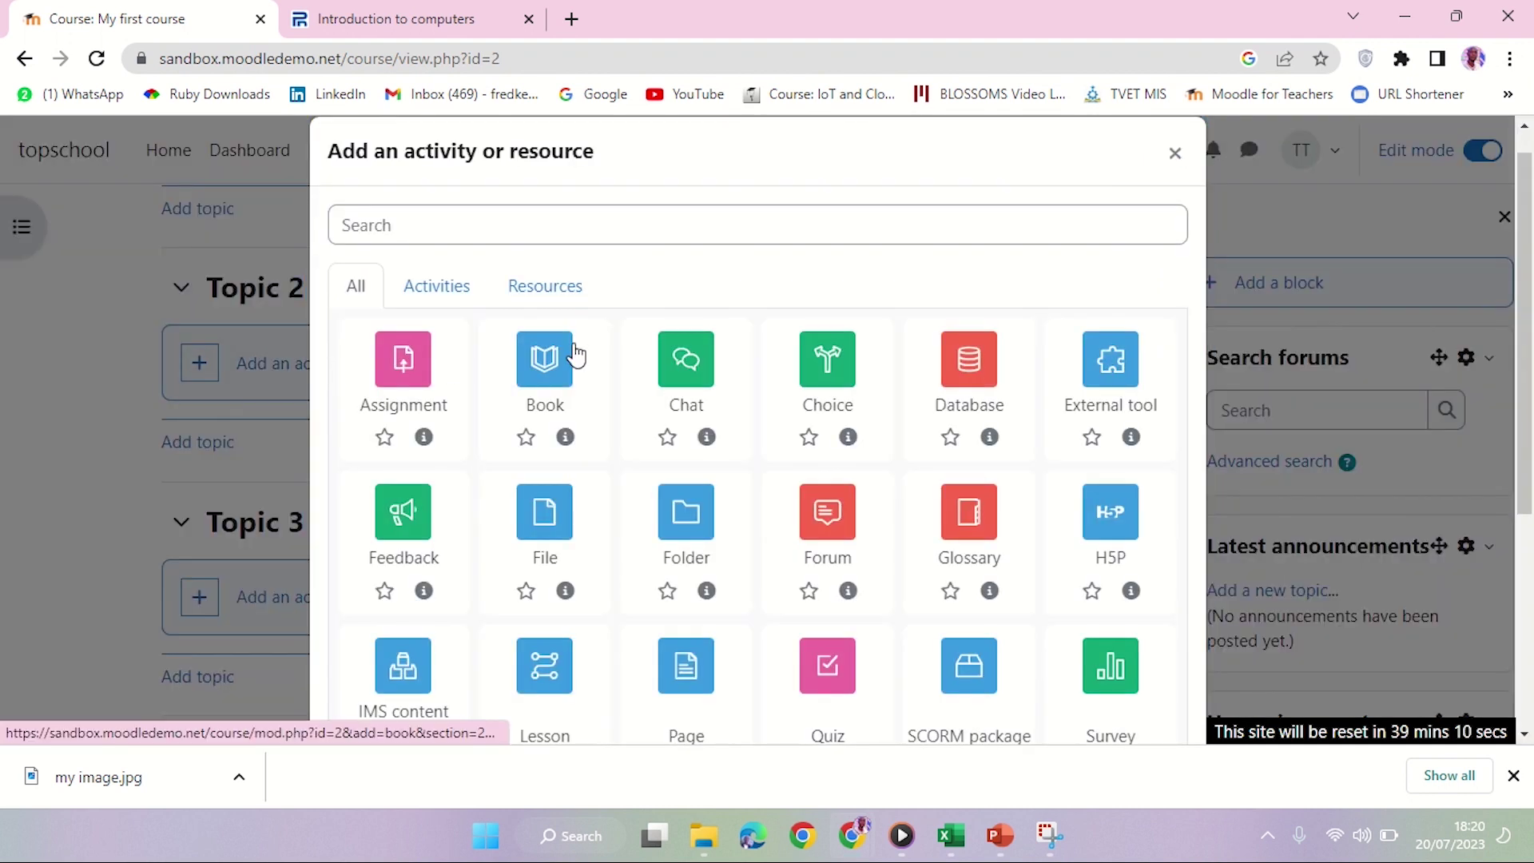
click(534, 289)
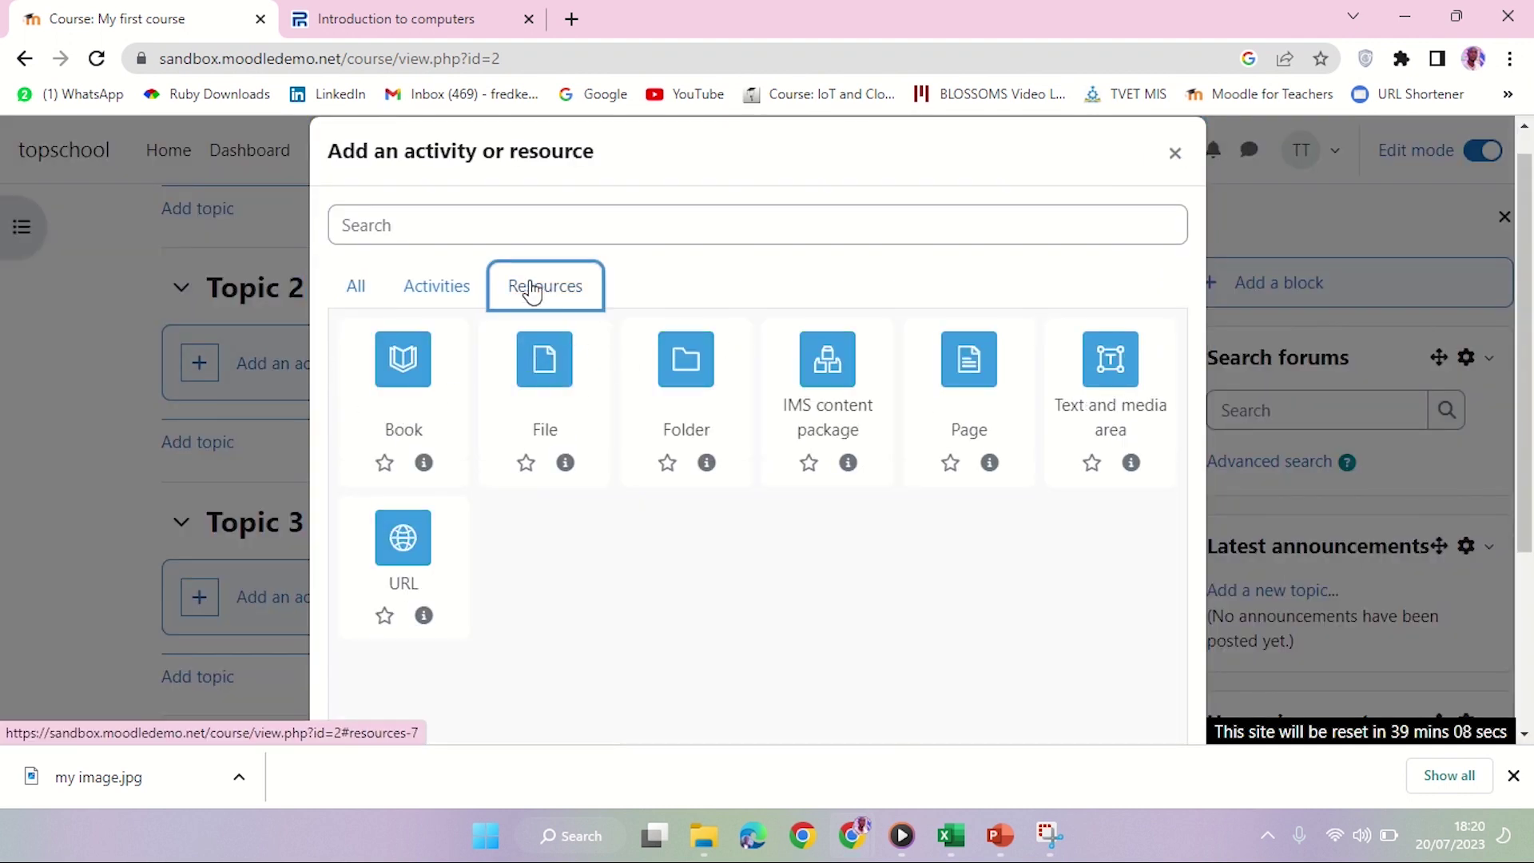
click(967, 361)
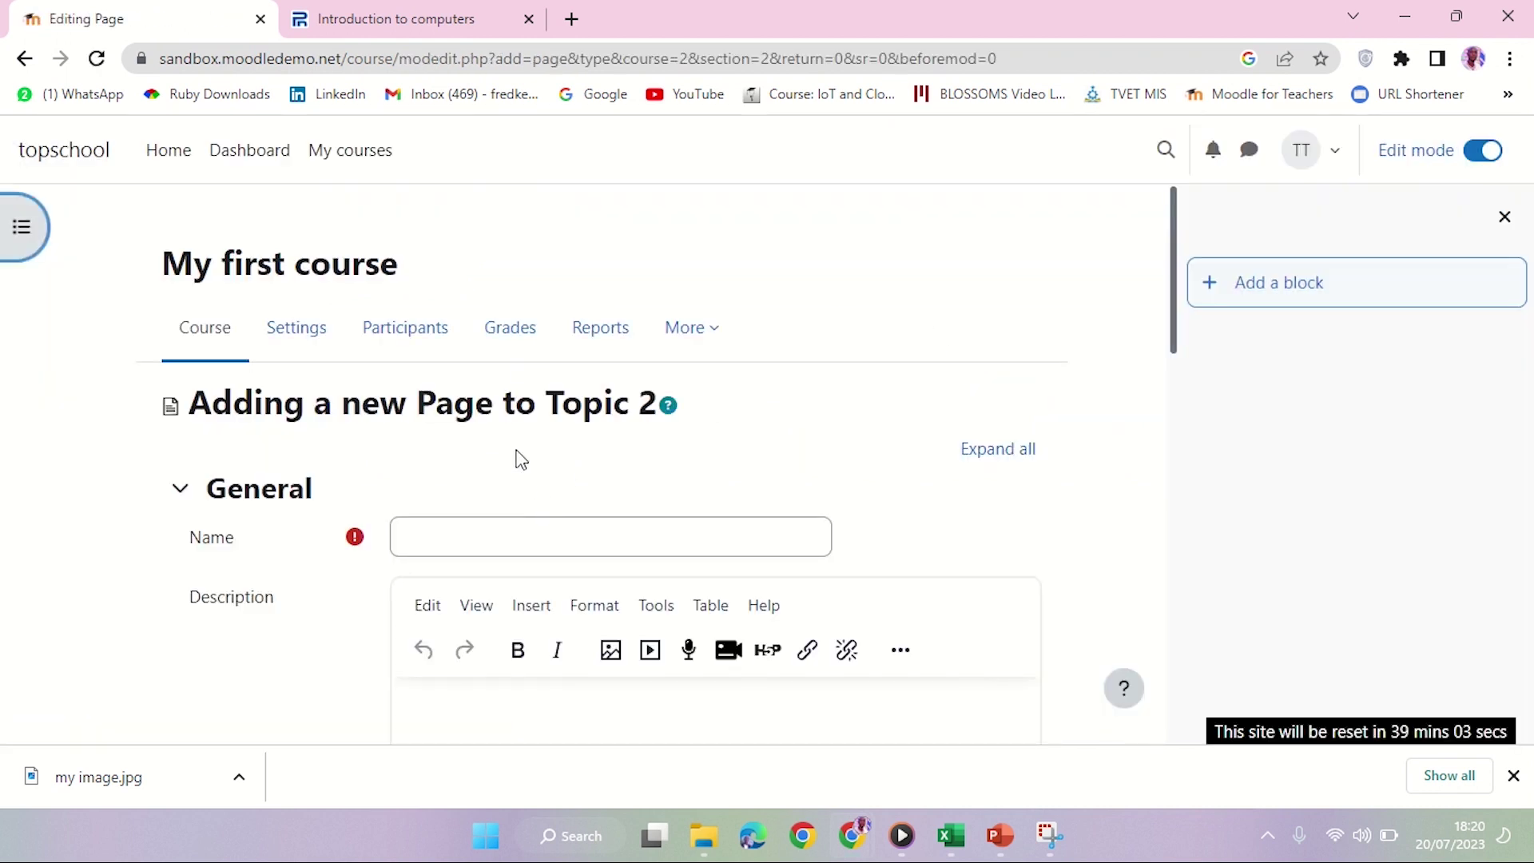
Copy the source article's heading and paste it as the page name 'Introduction to computers'
click(416, 18)
scroll(548, 366, up, 5)
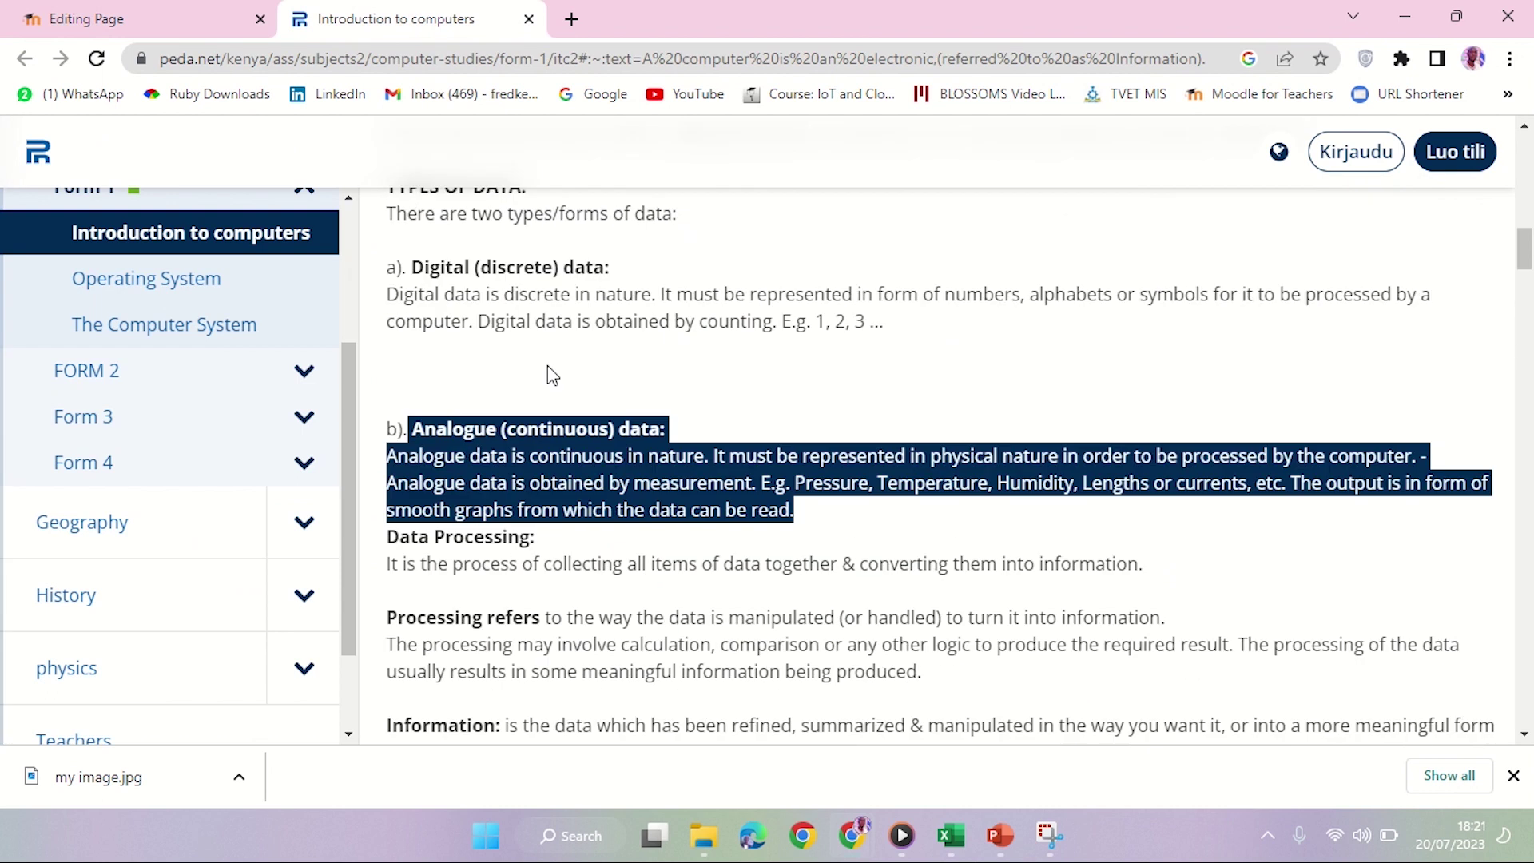
scroll(548, 366, up, 10)
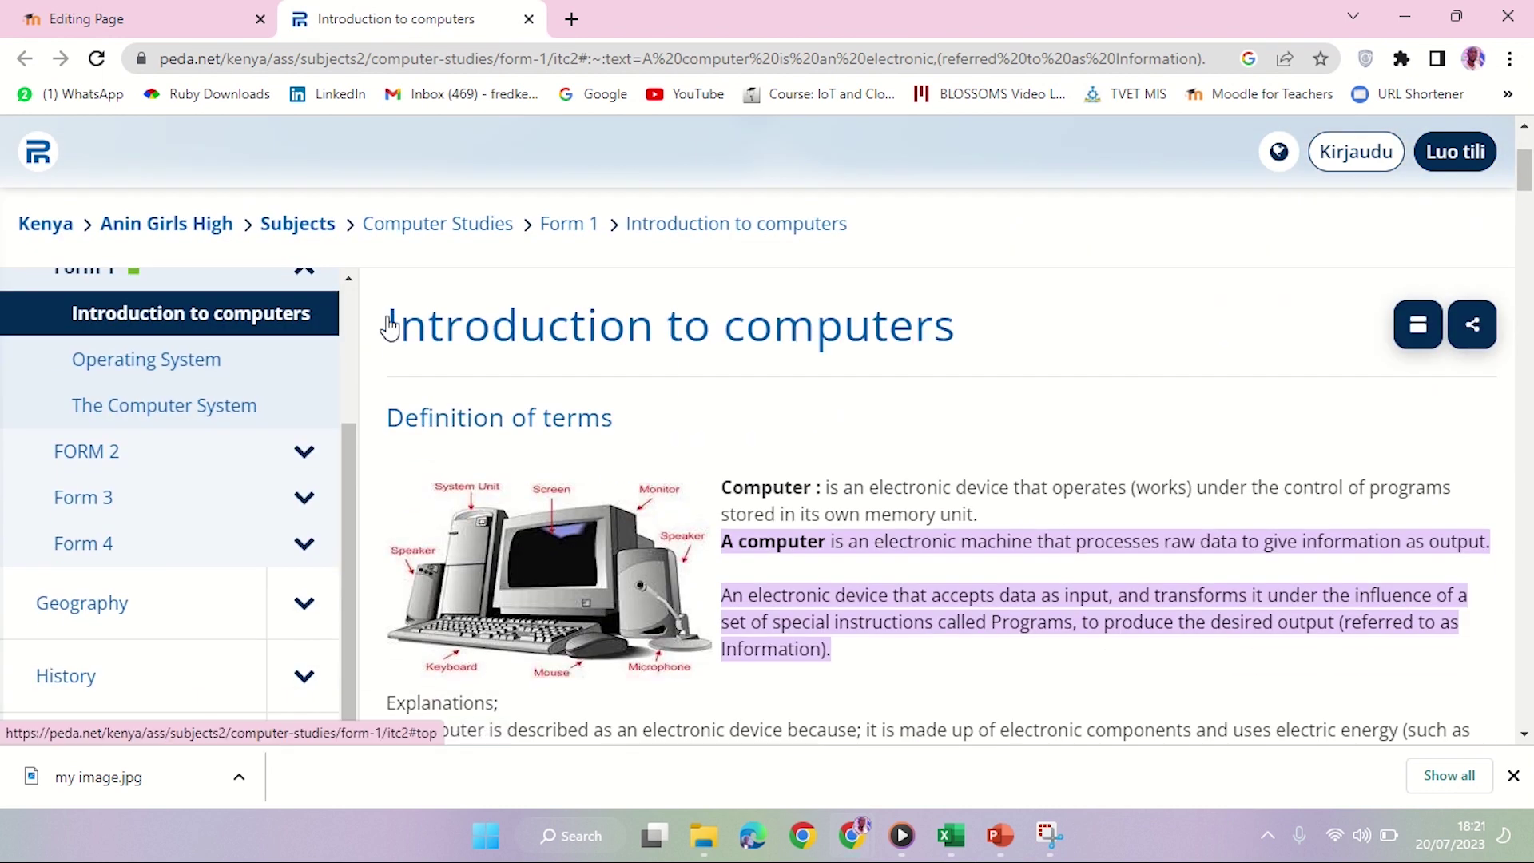
click(390, 327)
drag(387, 330, 897, 357)
drag(999, 344, 385, 332)
key(ctrl+c)
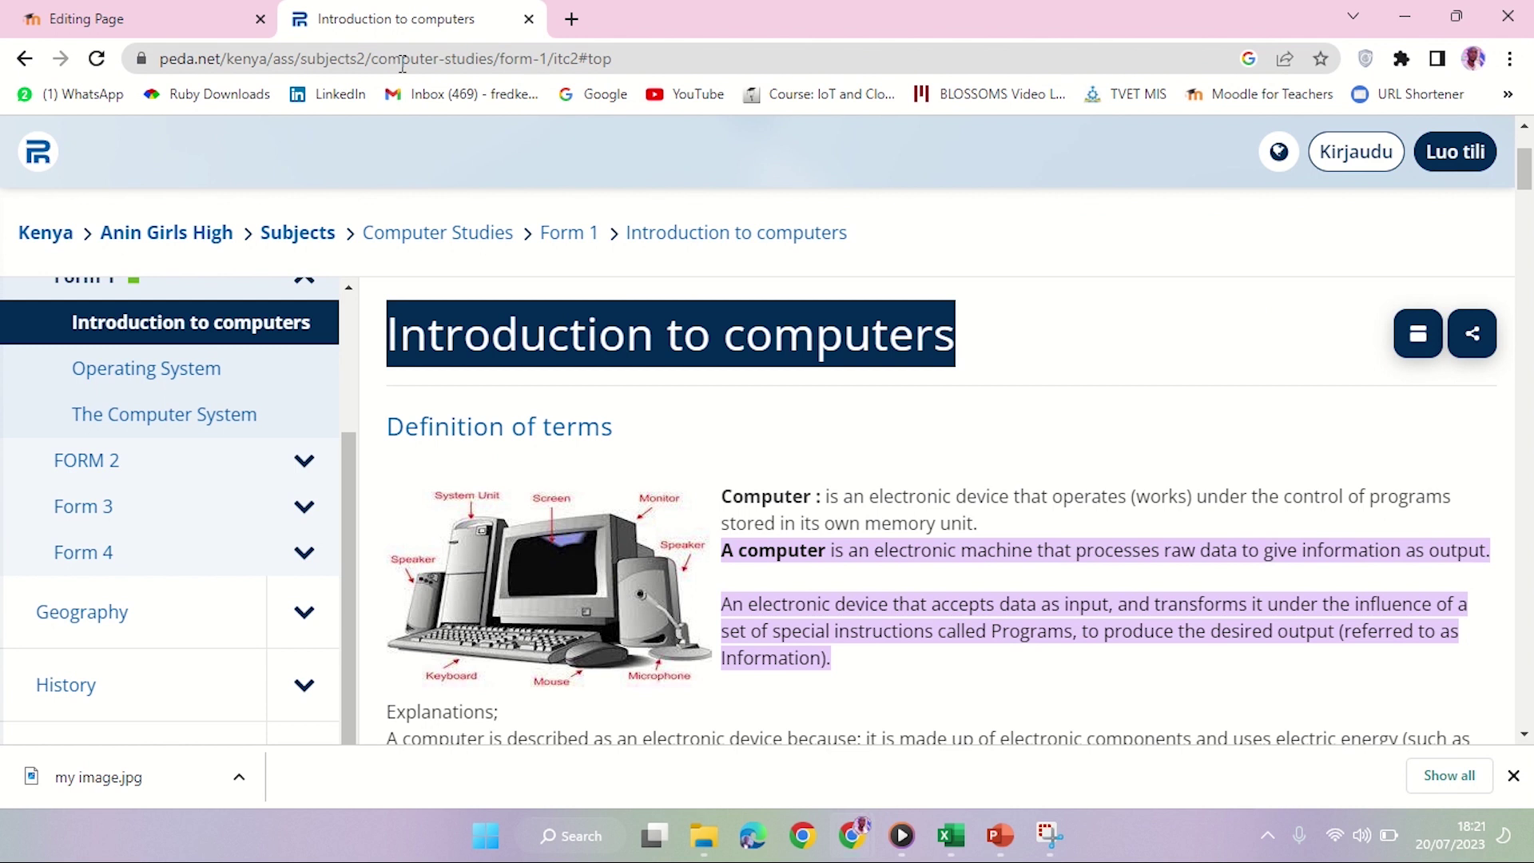
click(164, 14)
click(528, 529)
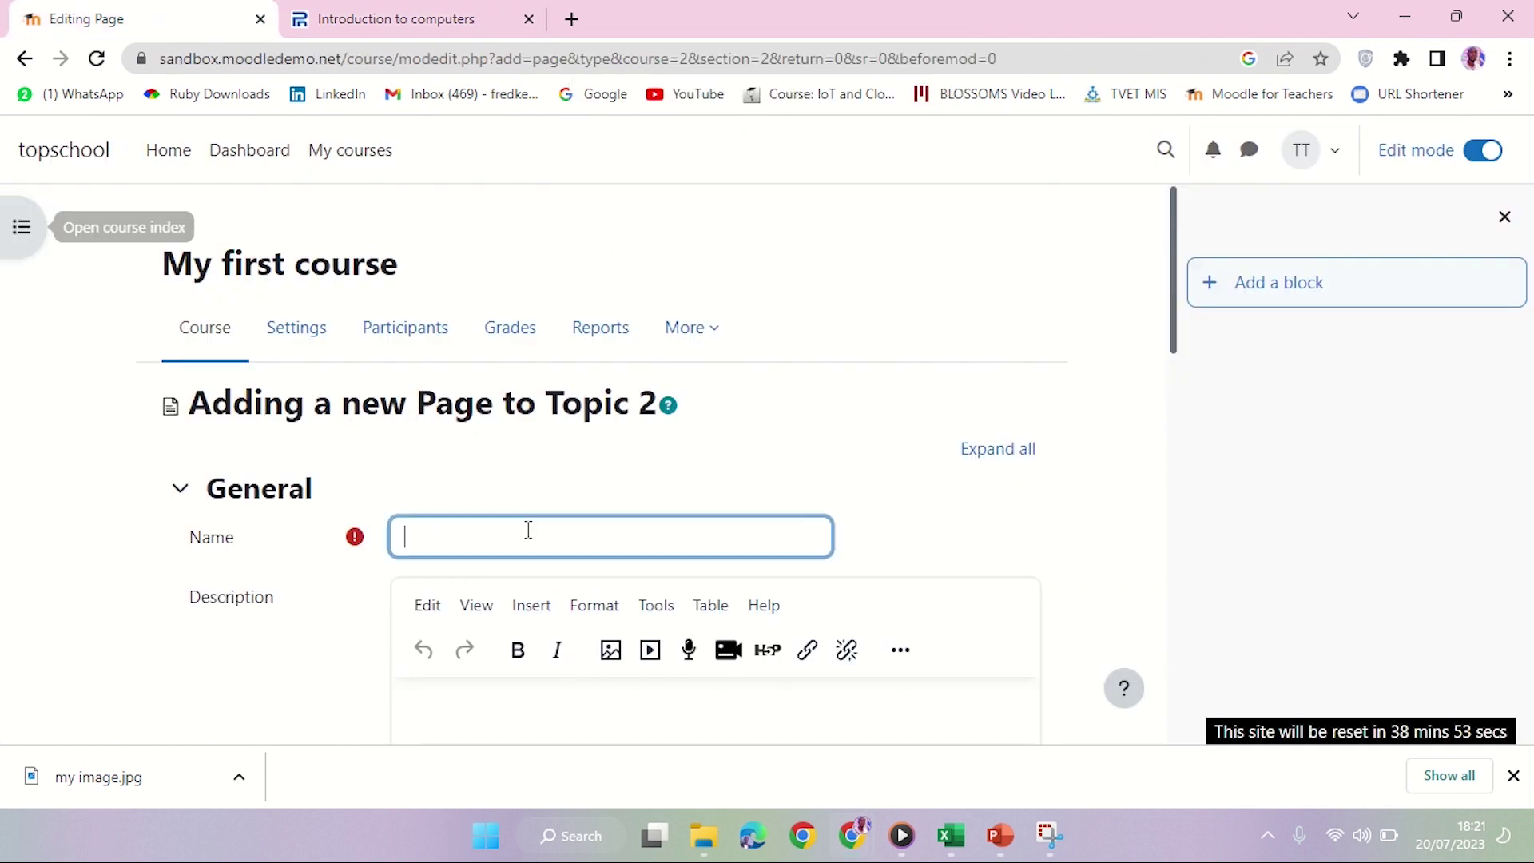
key(ctrl+v)
Copy the article text from 'Computer' down through the data sections
scroll(374, 489, down, 5)
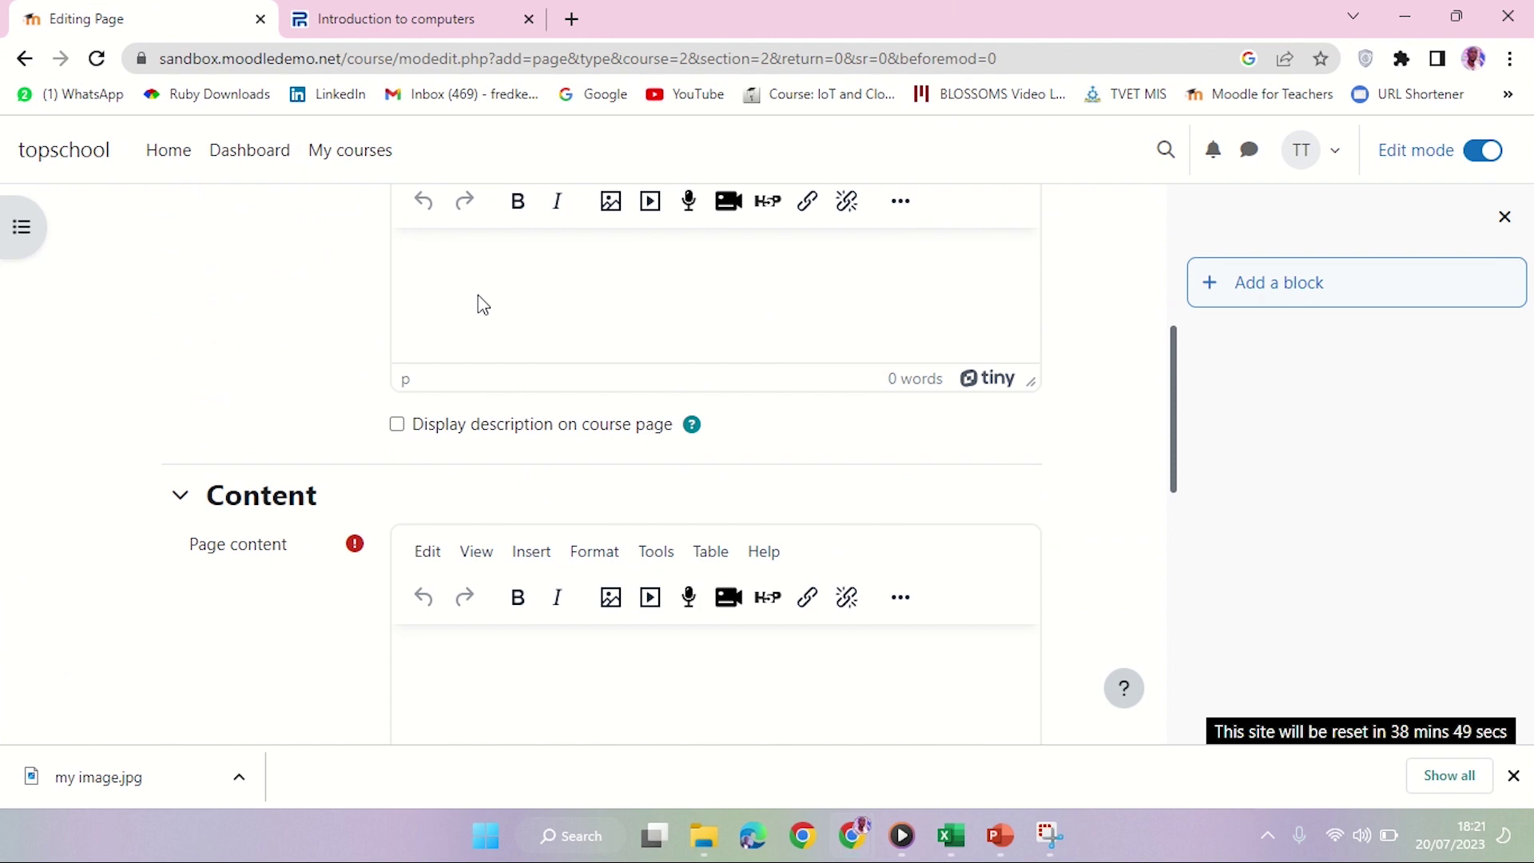
scroll(483, 308, down, 4)
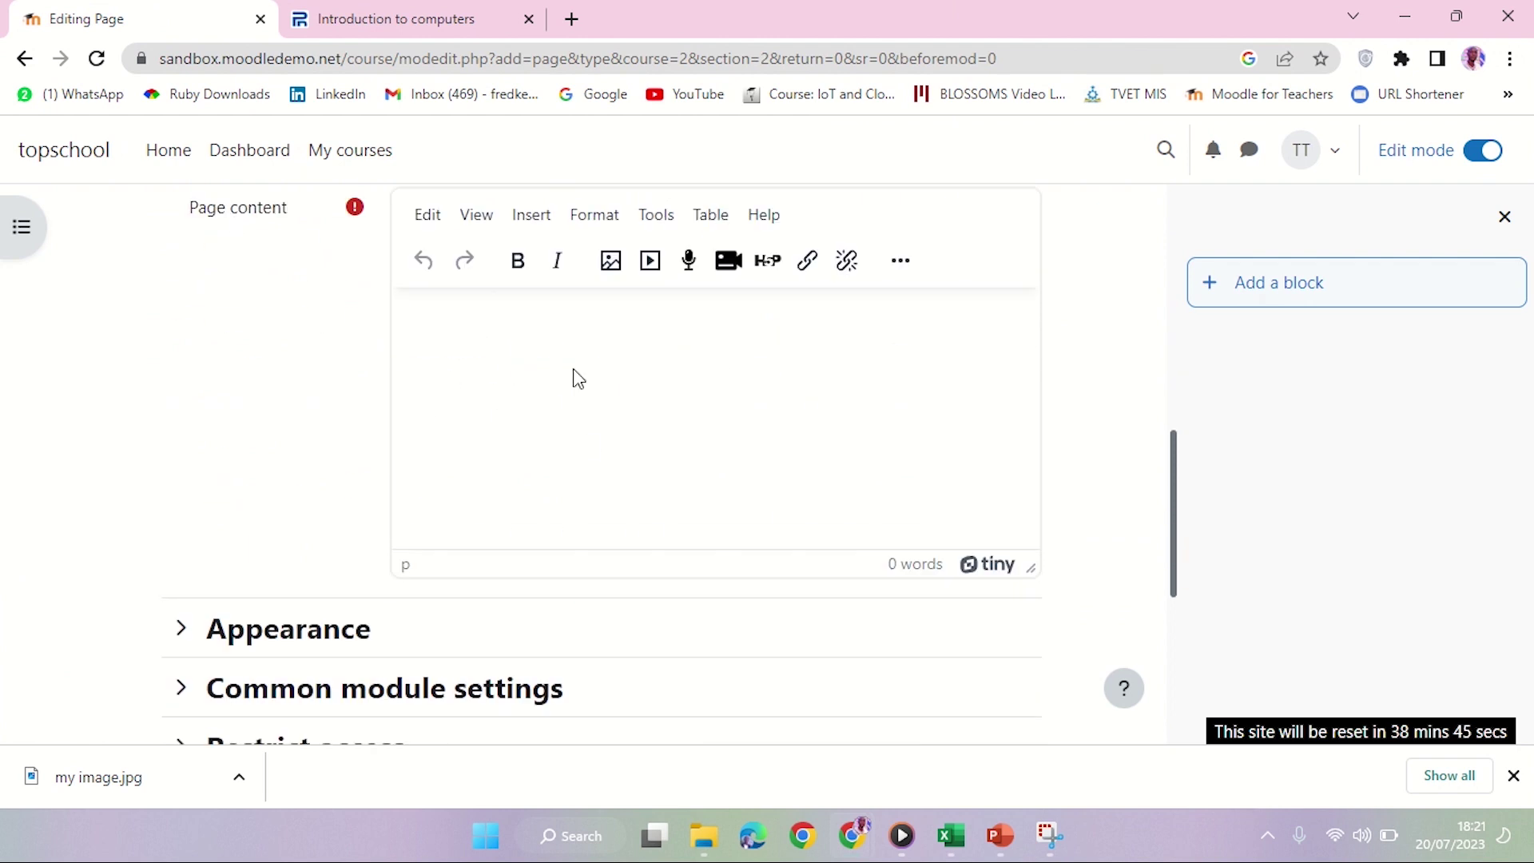
click(431, 20)
click(574, 426)
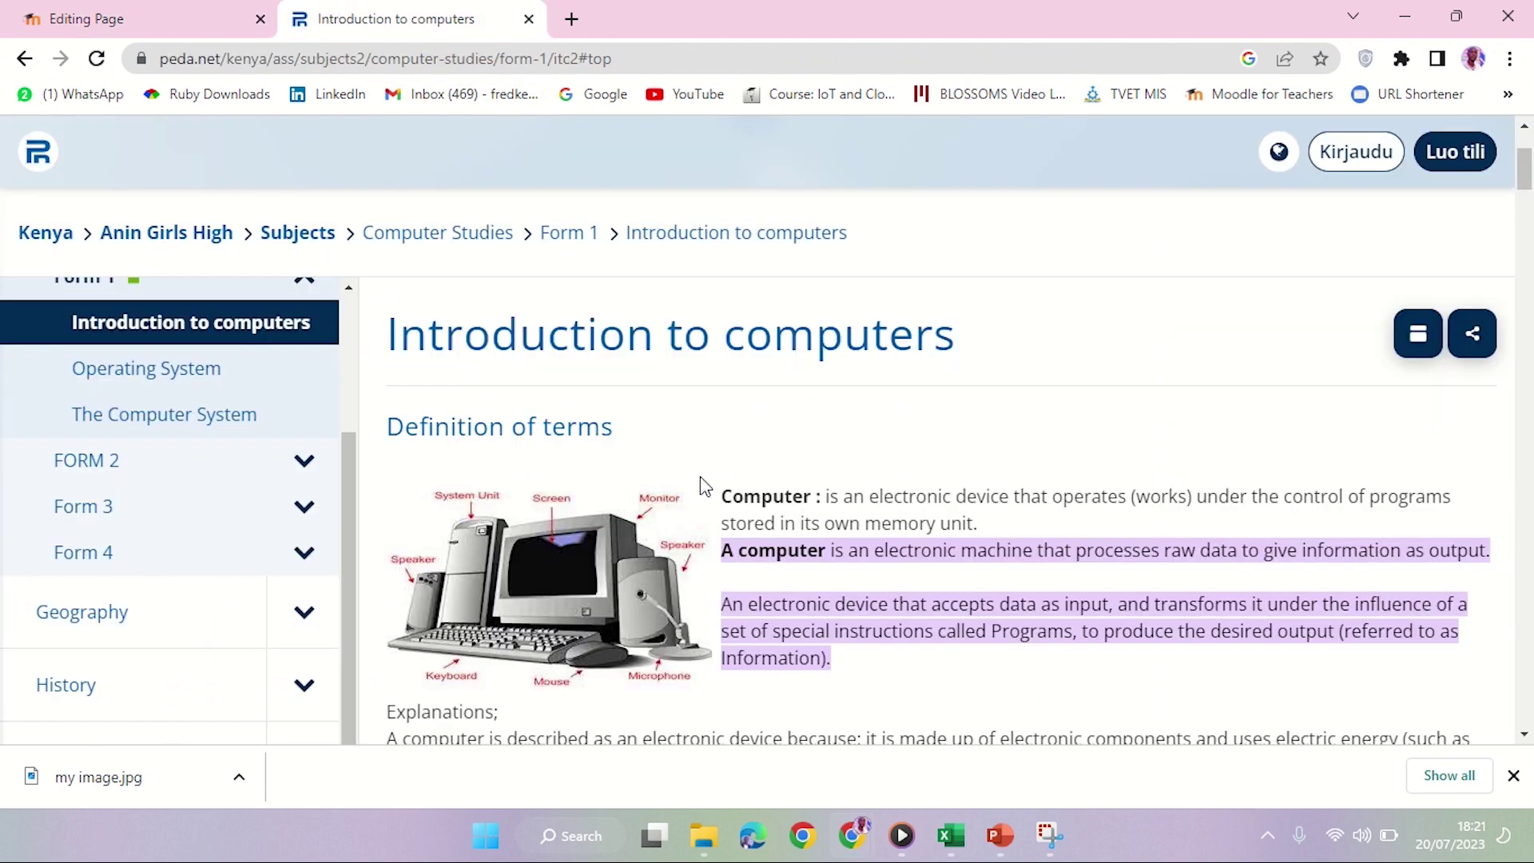
drag(726, 489, 897, 361)
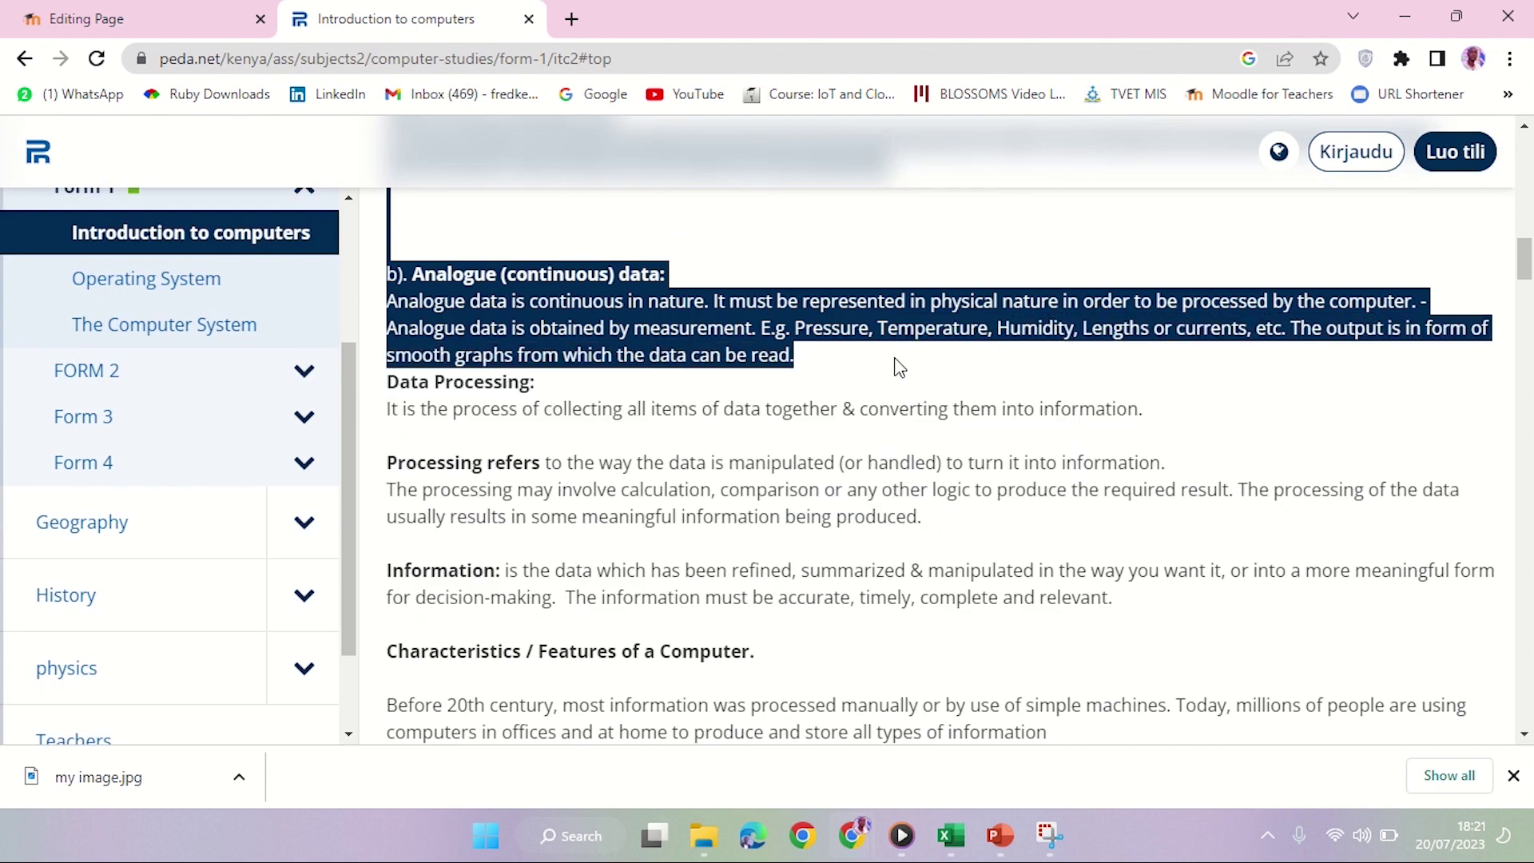
click(179, 14)
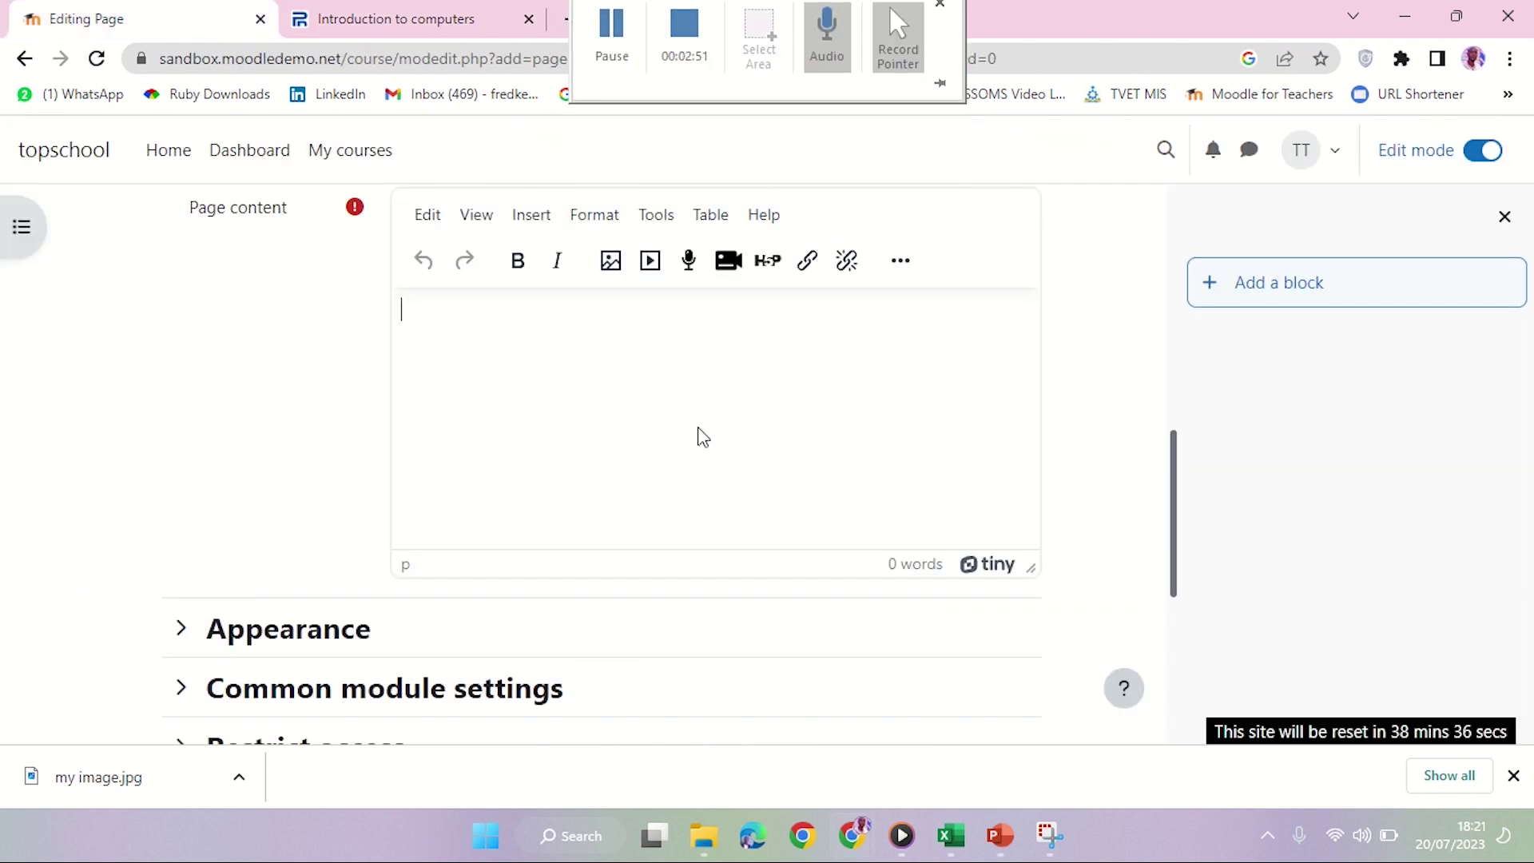
Paste the 383-word computer article into Page content, leaving its formatting unchanged
key(ctrl+v)
scroll(617, 406, up, 15)
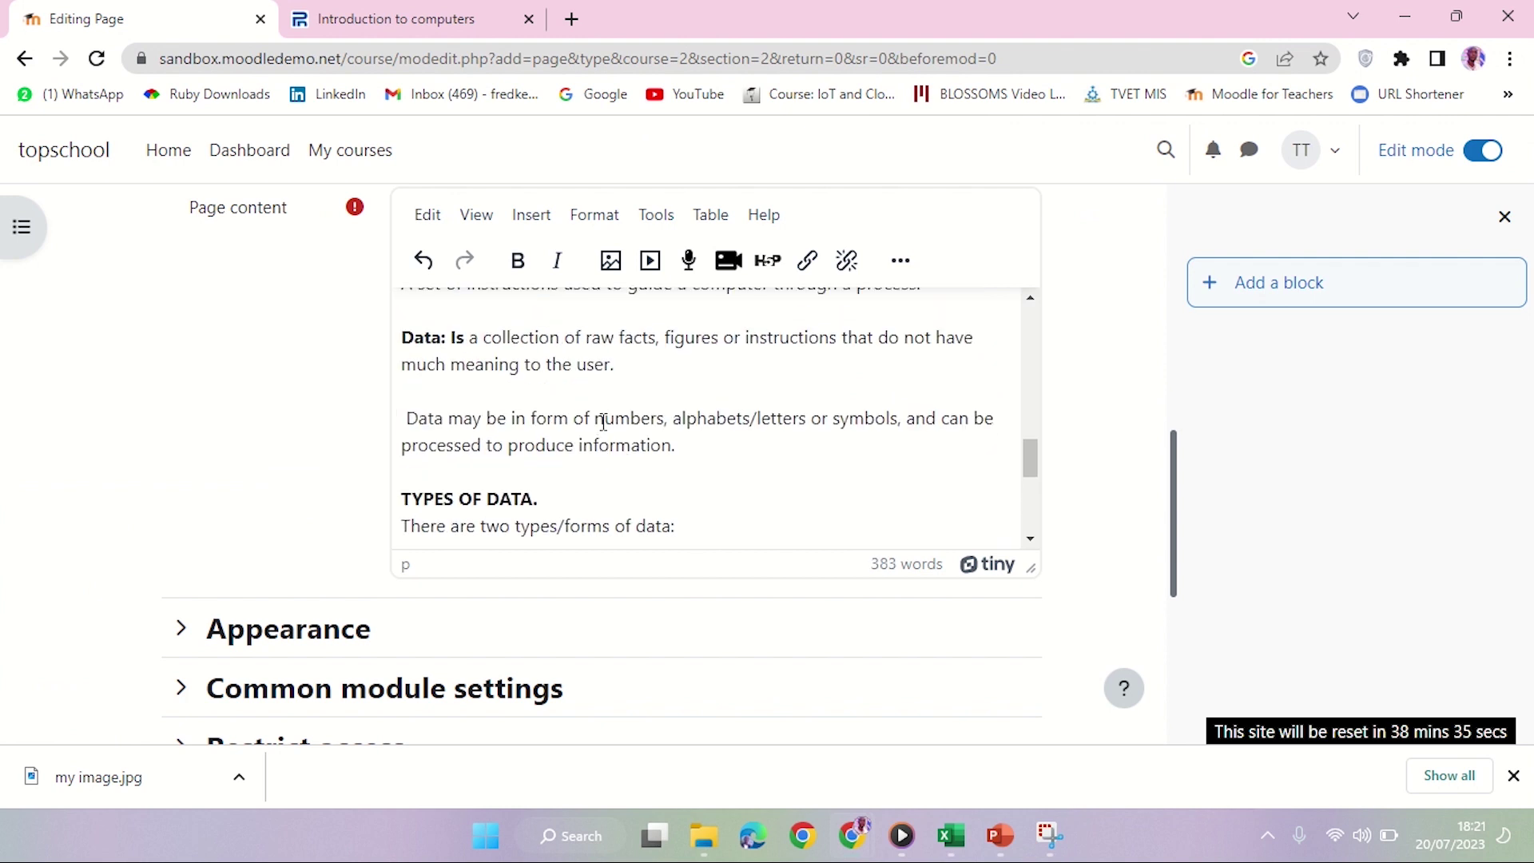
click(599, 219)
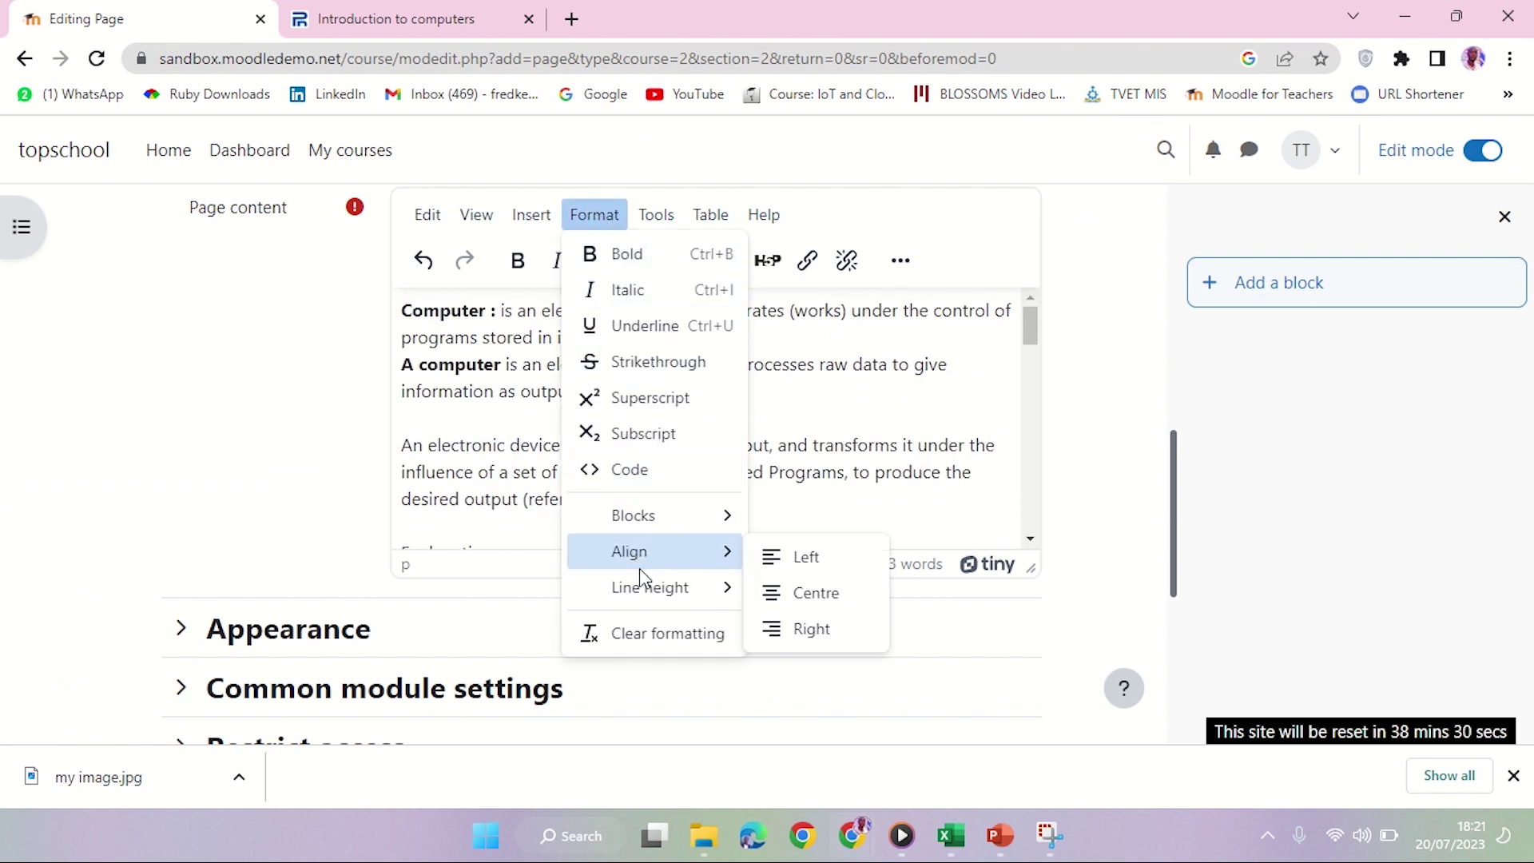
click(732, 359)
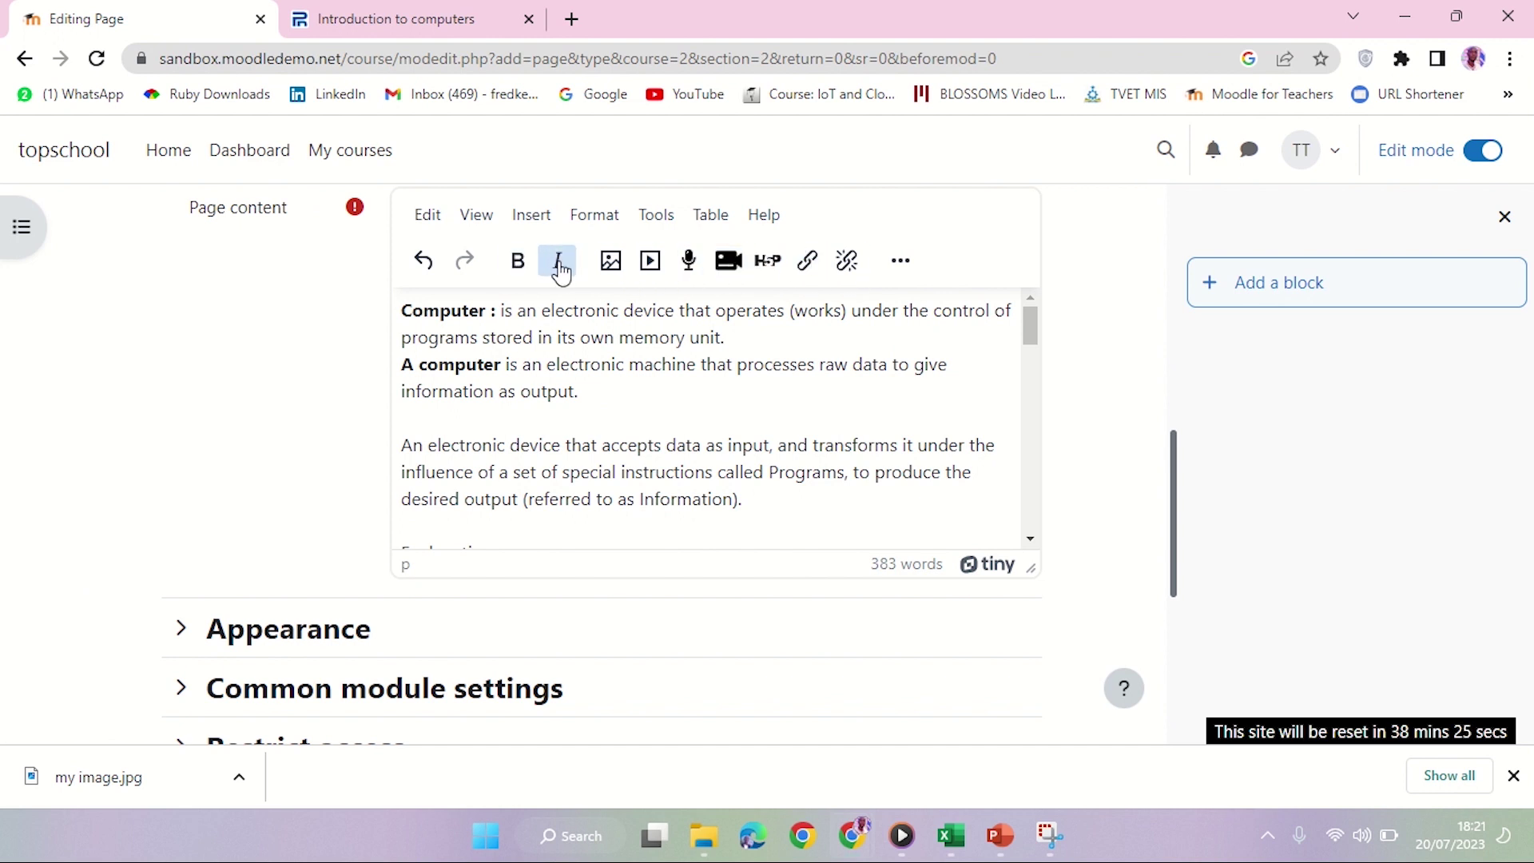
scroll(295, 452, down, 4)
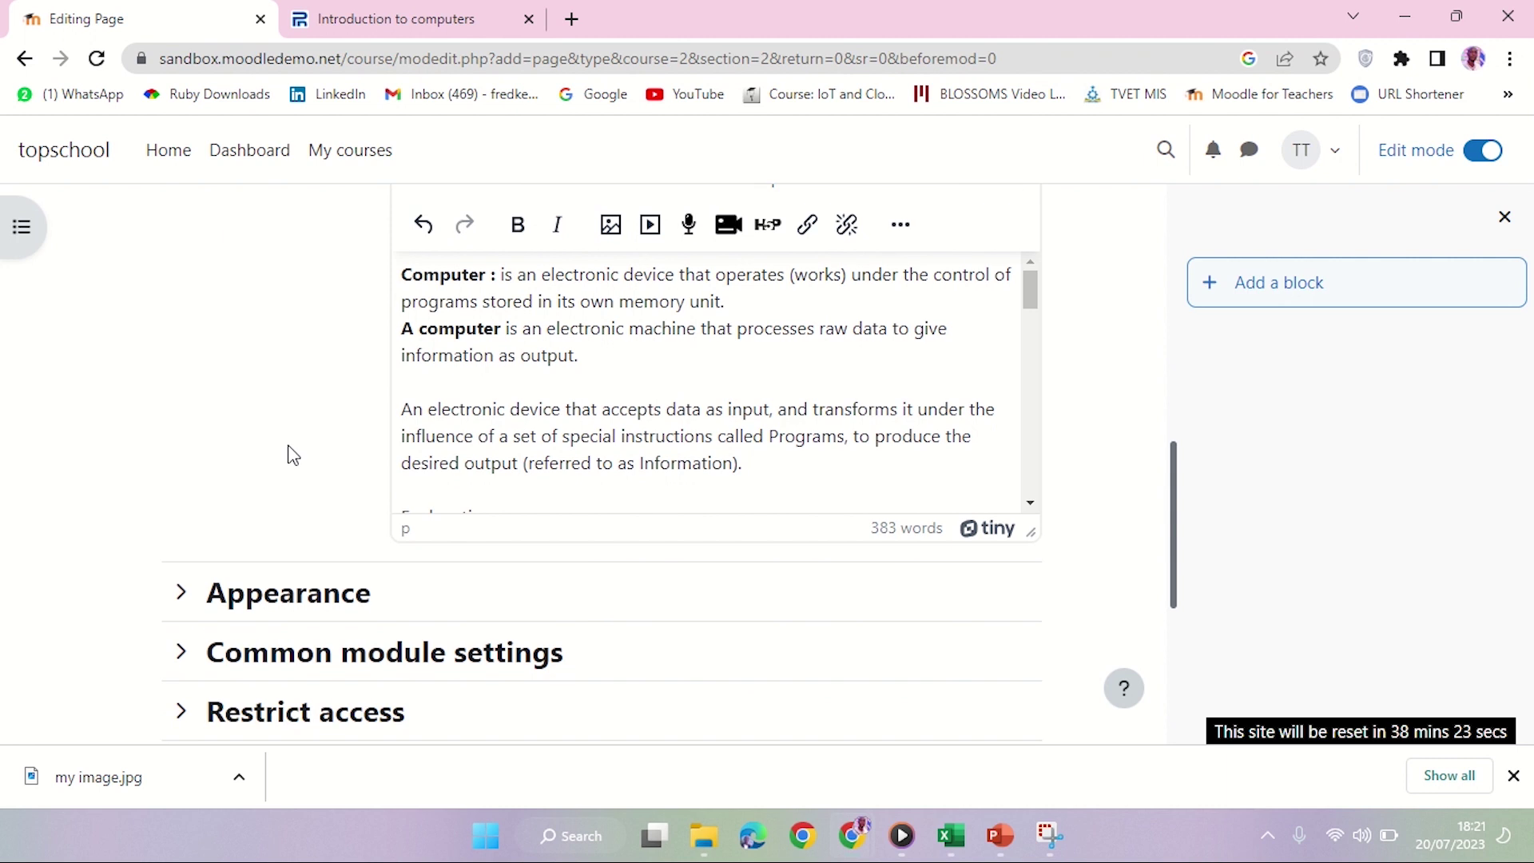
scroll(295, 467, down, 2)
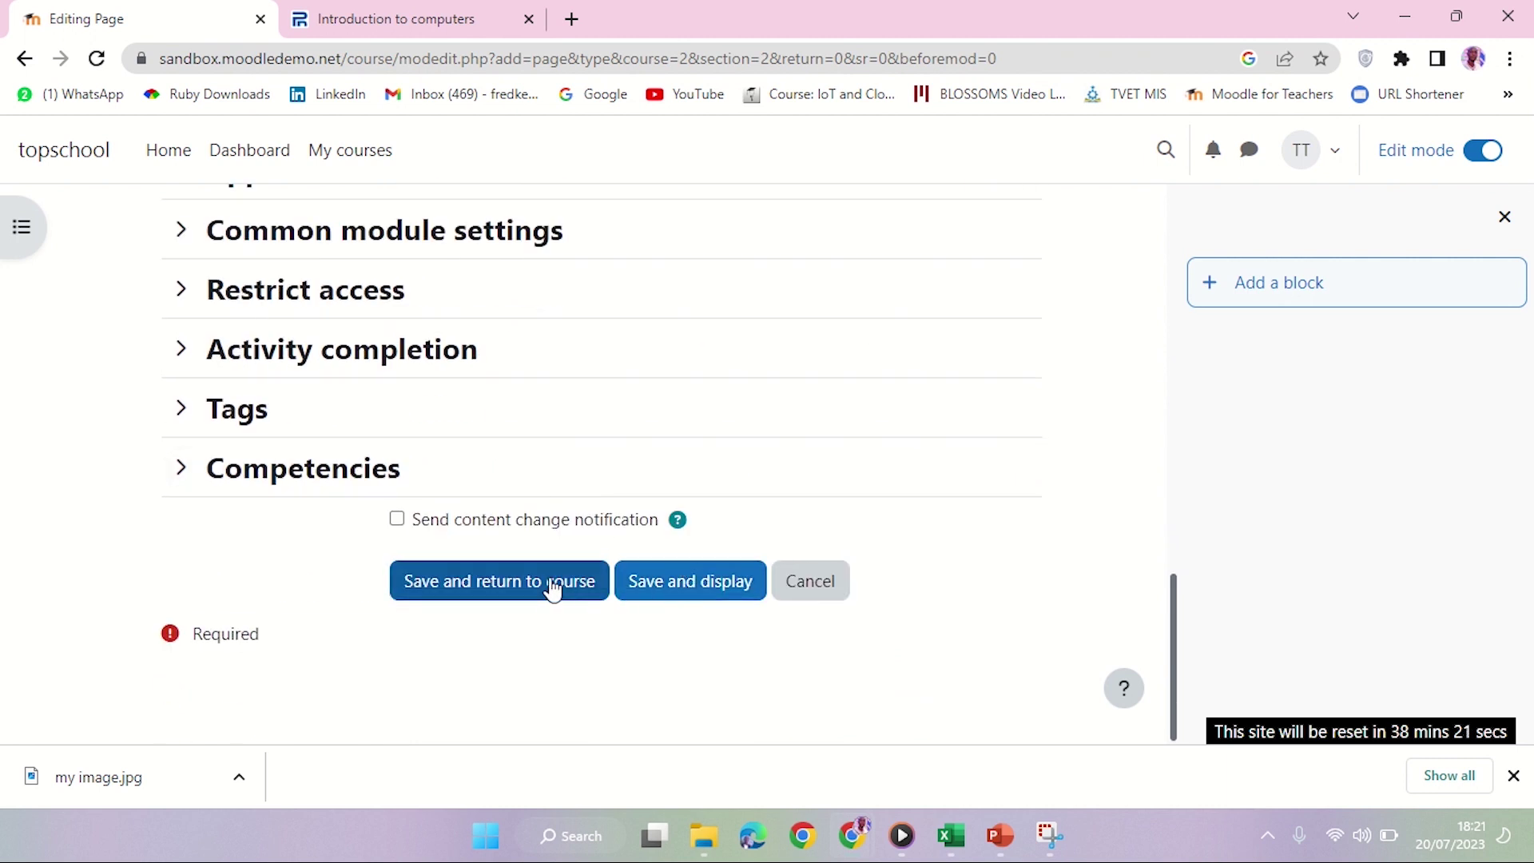
Save and display the 'Introduction to computers' page, review it, then return to My first course
click(680, 592)
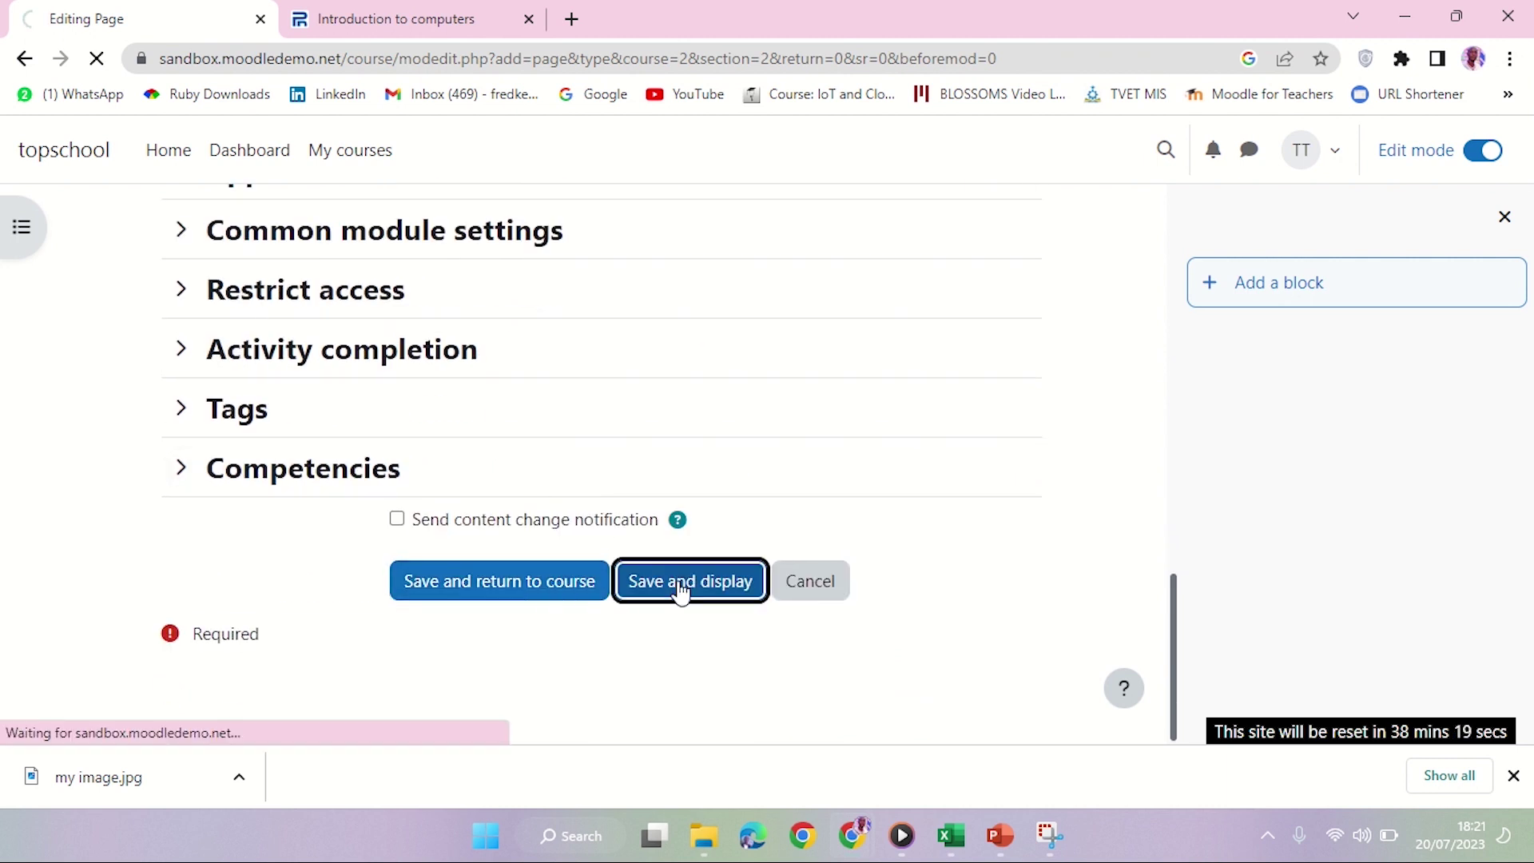
scroll(244, 332, down, 1)
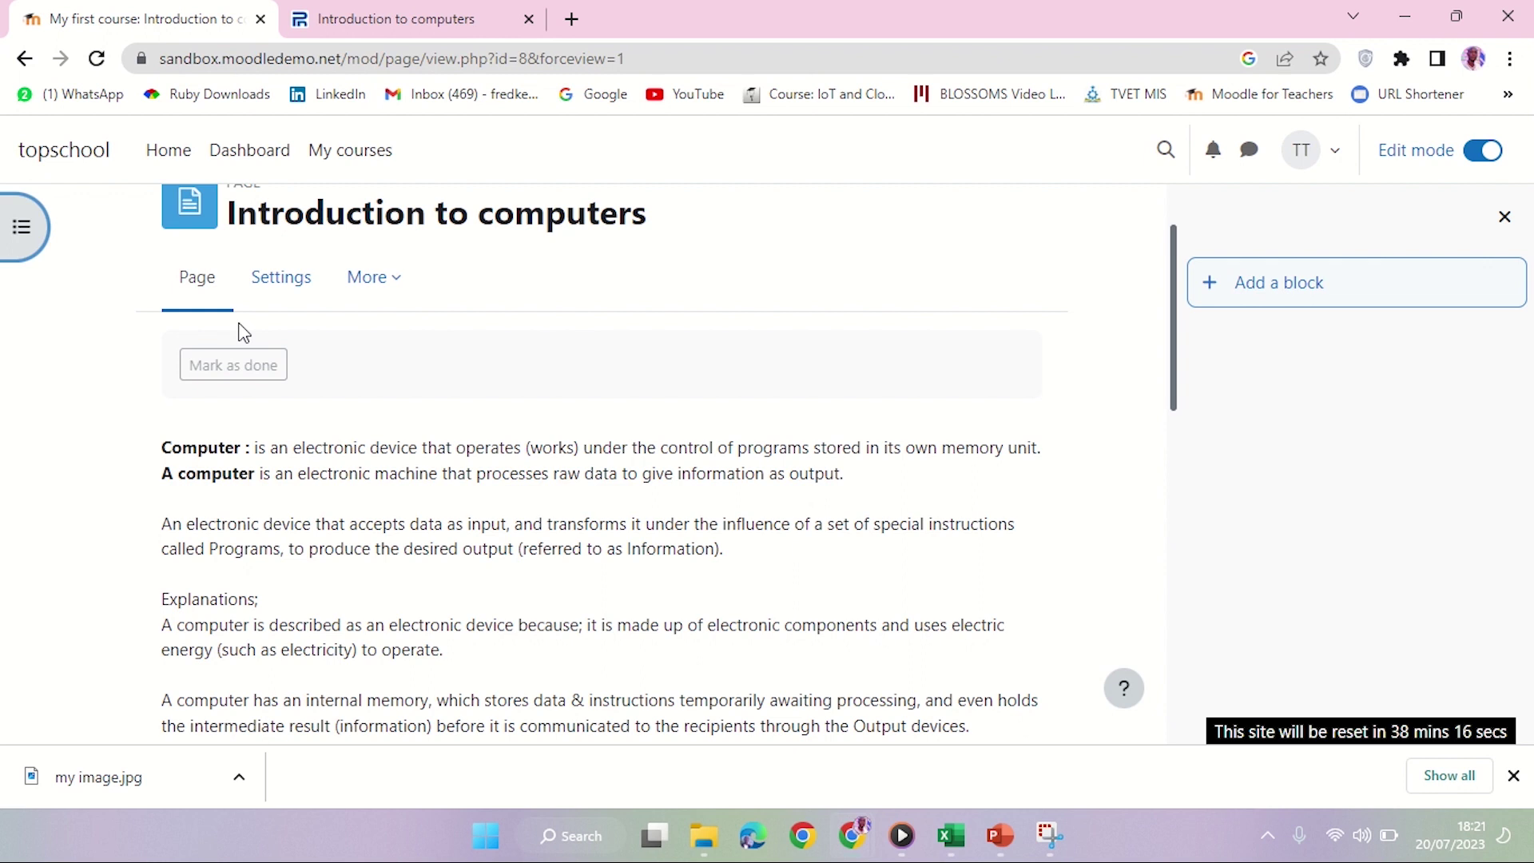
scroll(244, 332, down, 10)
scroll(438, 495, up, 12)
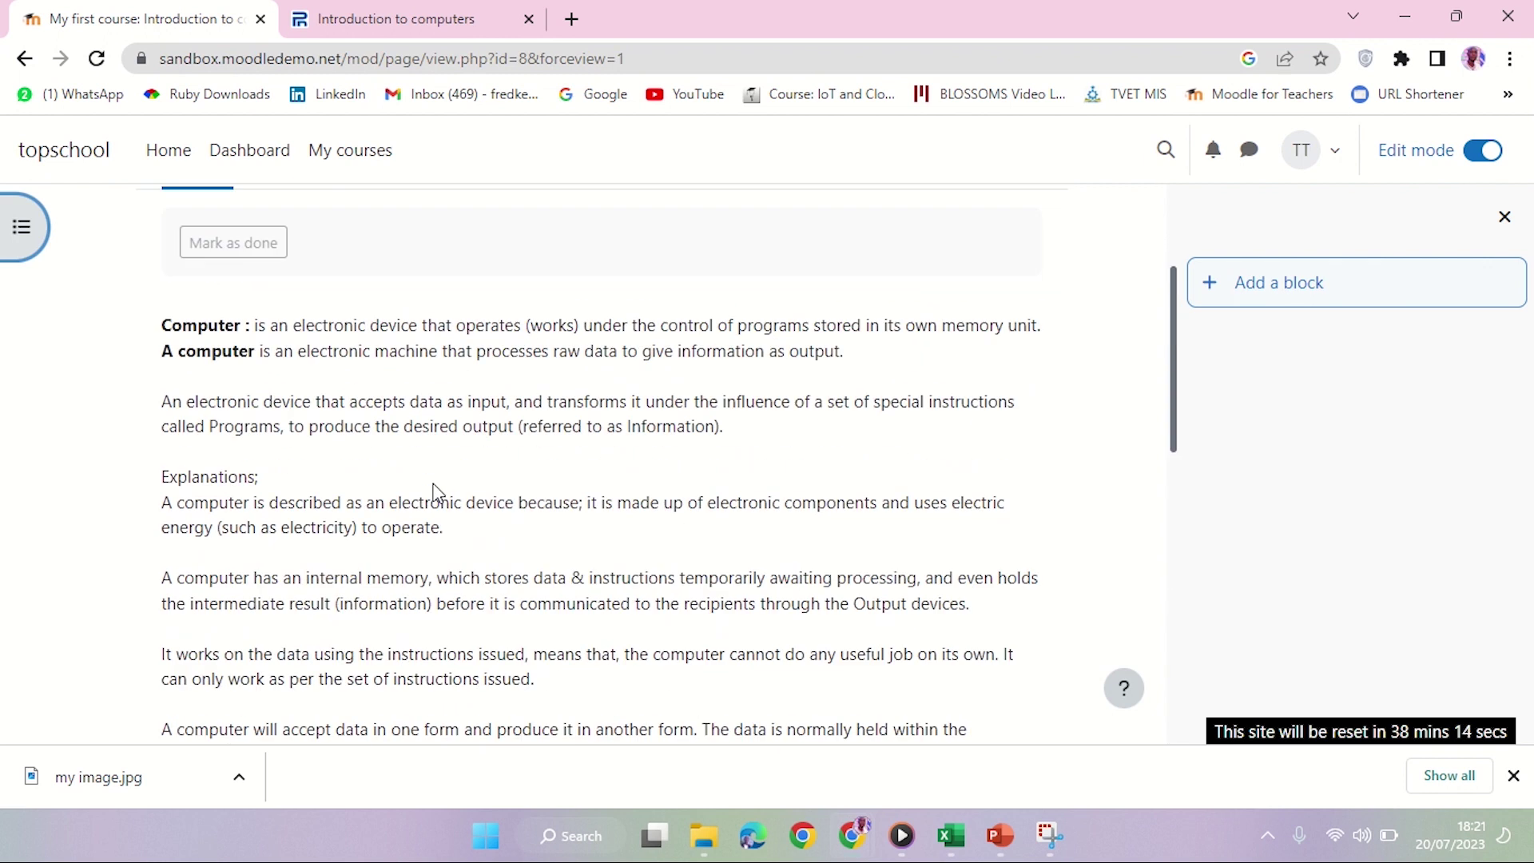
scroll(653, 542, down, 4)
scroll(653, 542, up, 4)
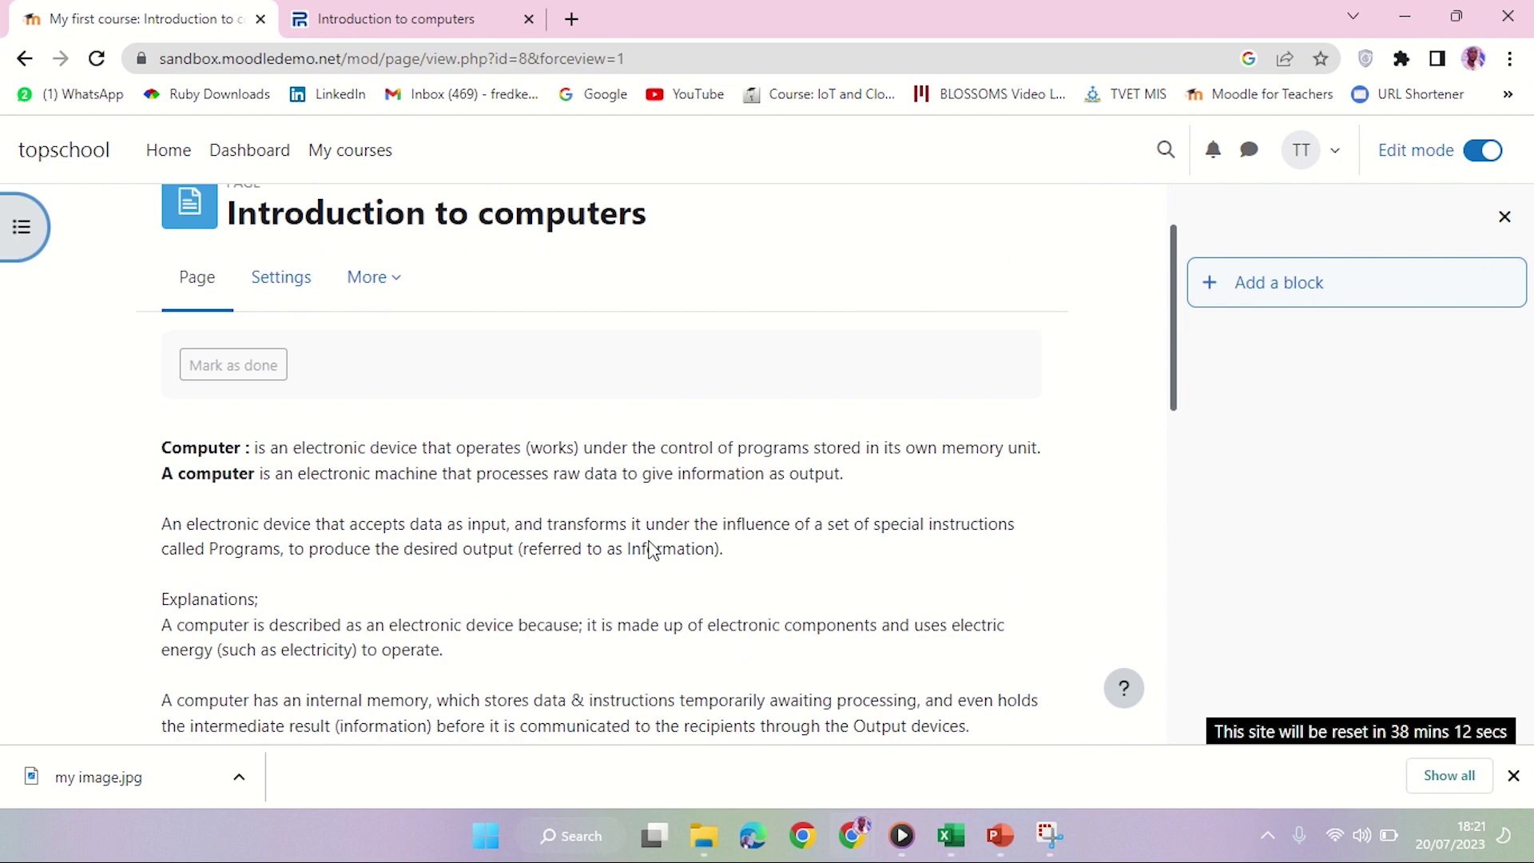
click(264, 265)
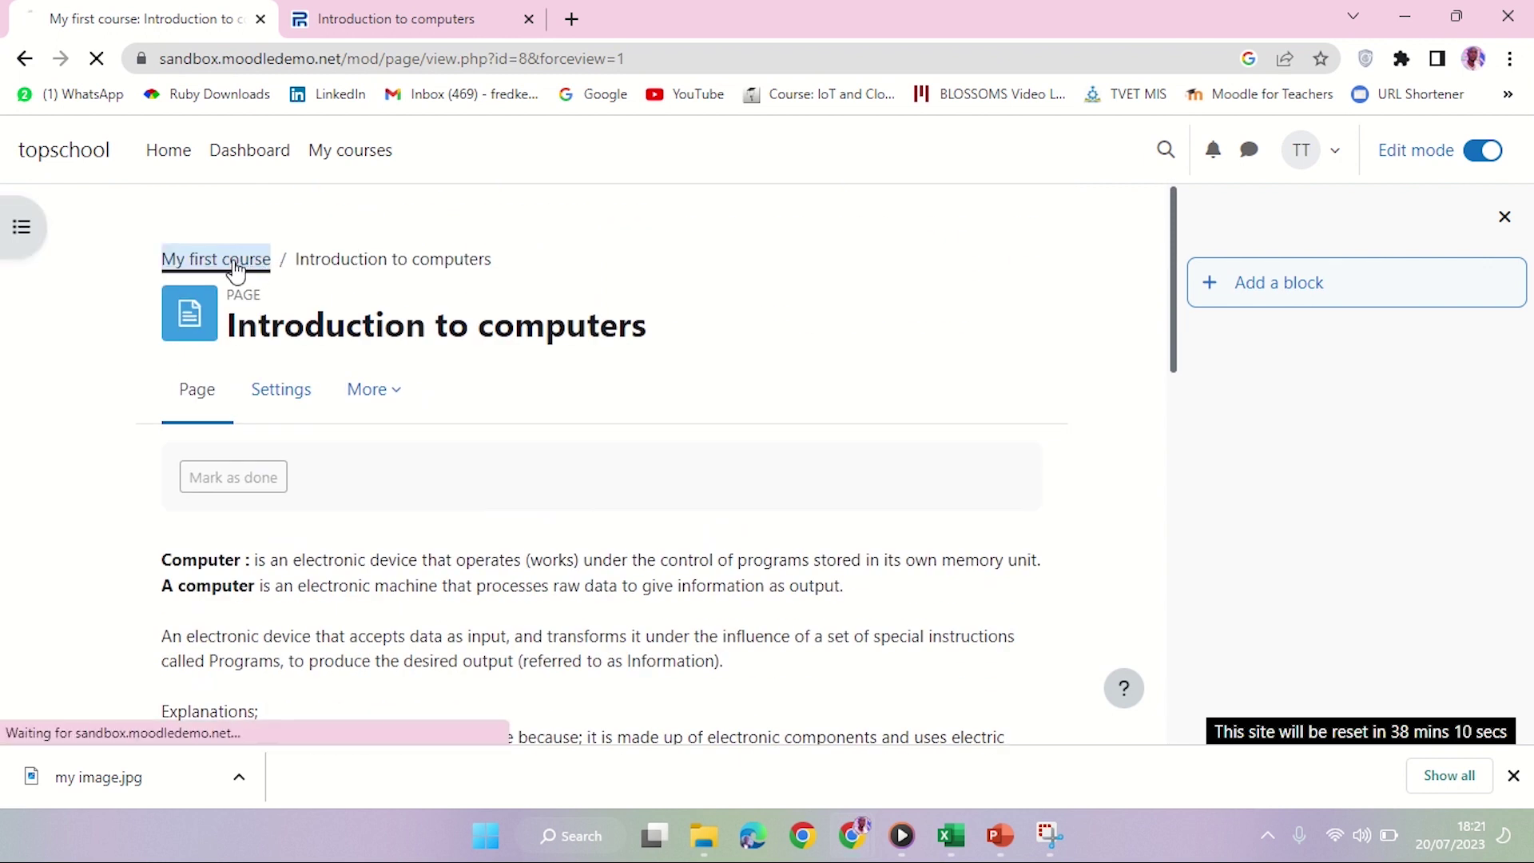